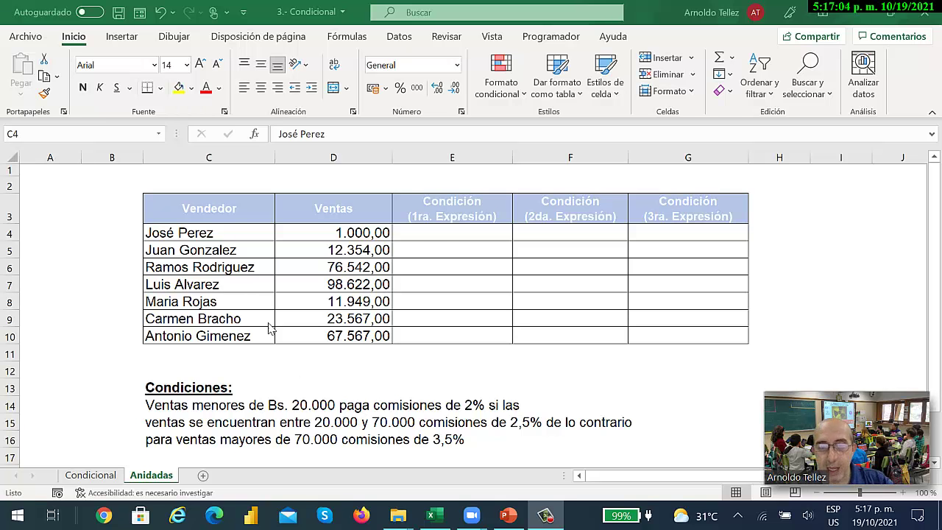
Start an SI formula in E4 testing D4<20000, with D4*2% as the value if true
click(438, 234)
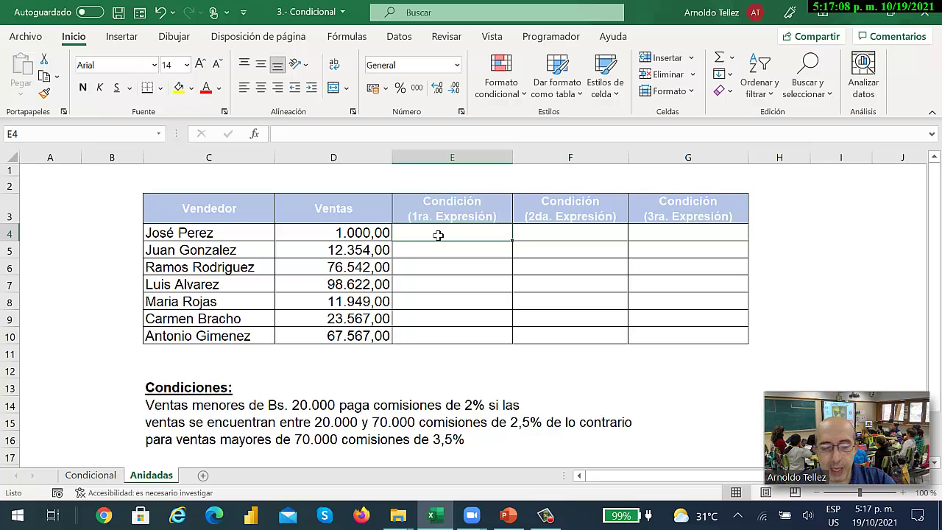
text(=si)
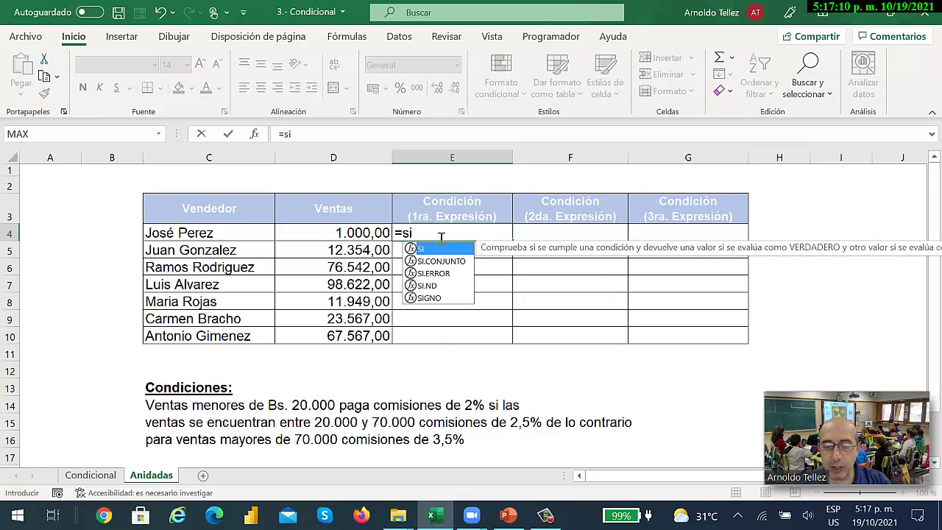
key(Tab)
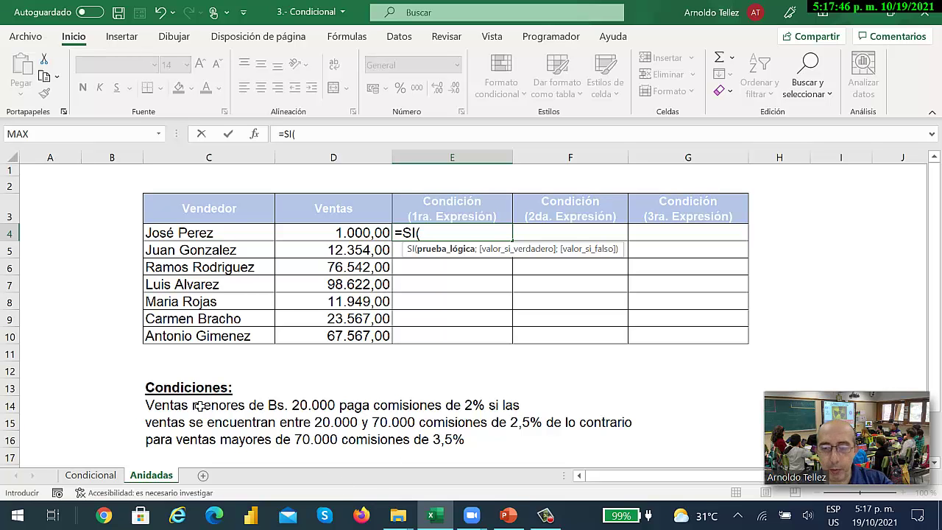
click(356, 234)
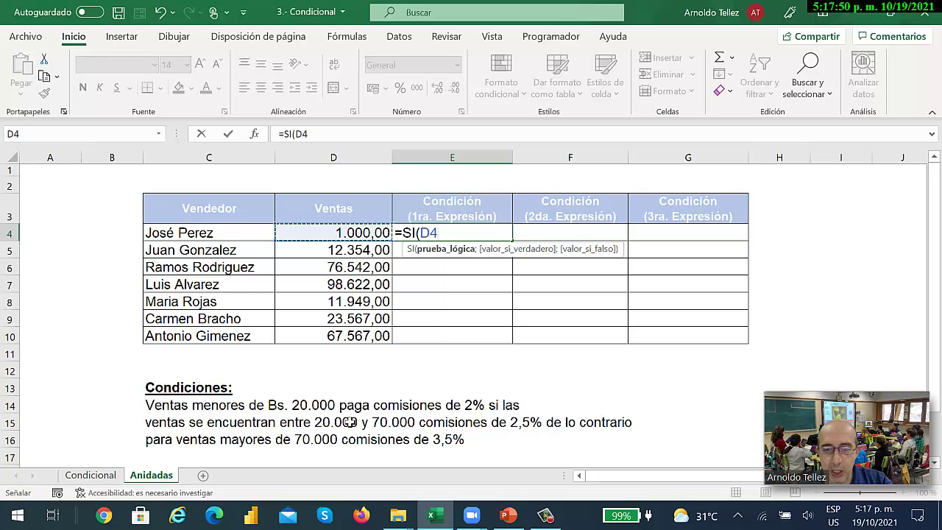
text(<)
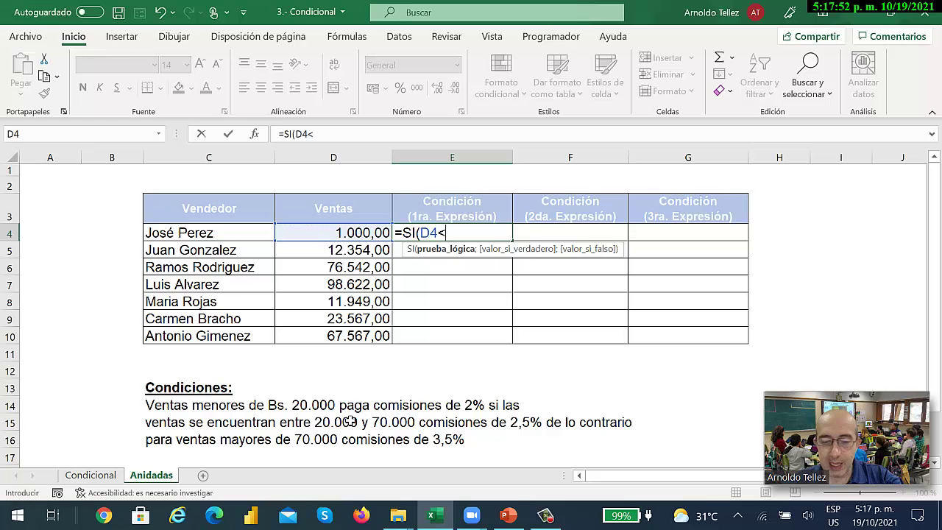
text(20000)
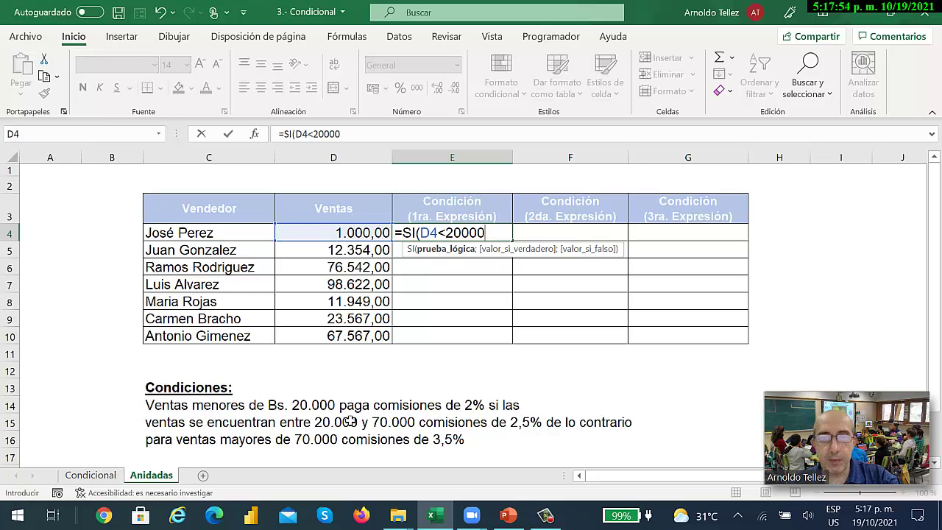
text(;)
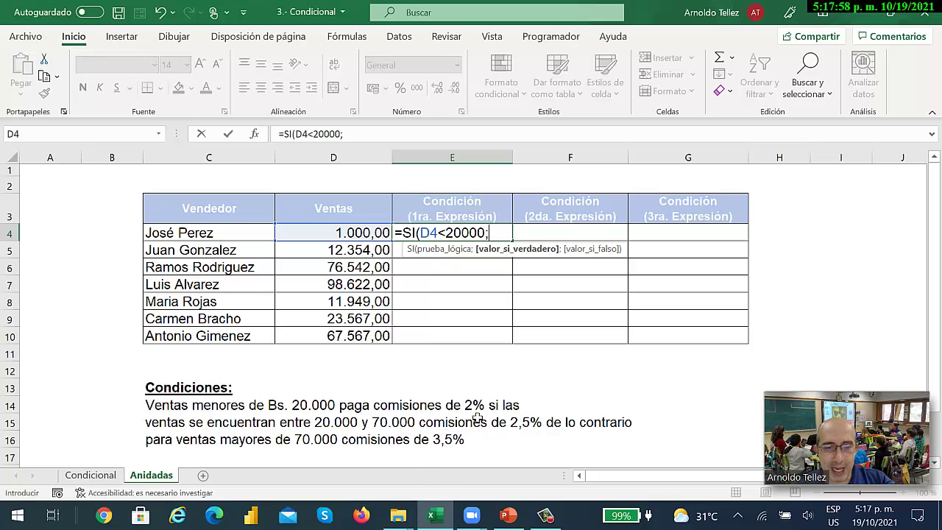
click(356, 235)
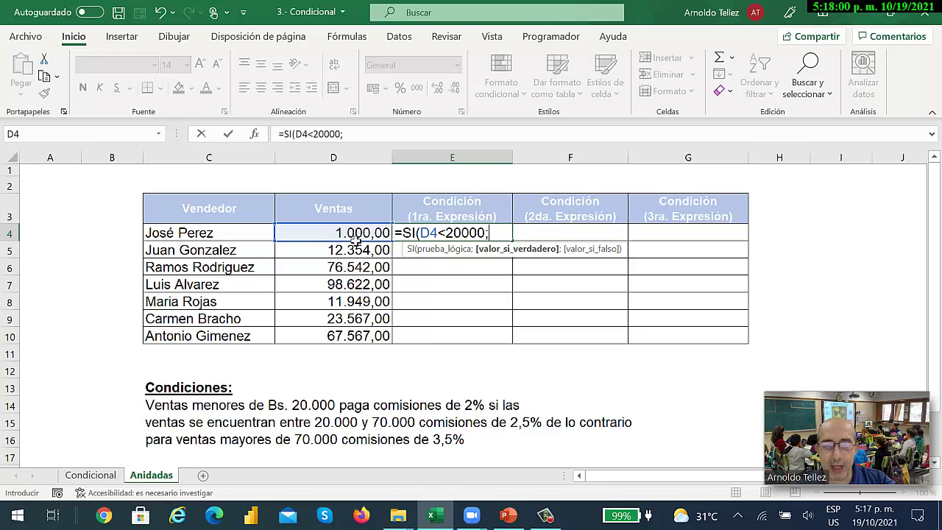
text(*2%)
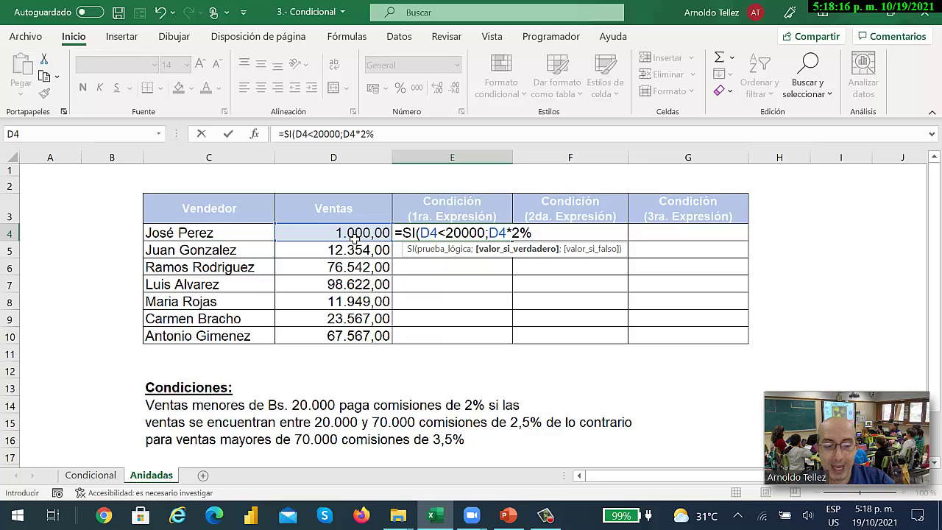
Nest a second SI as the false value of the E4 formula, testing D4<=70000 with D4*2,5% as its true value
text(;)
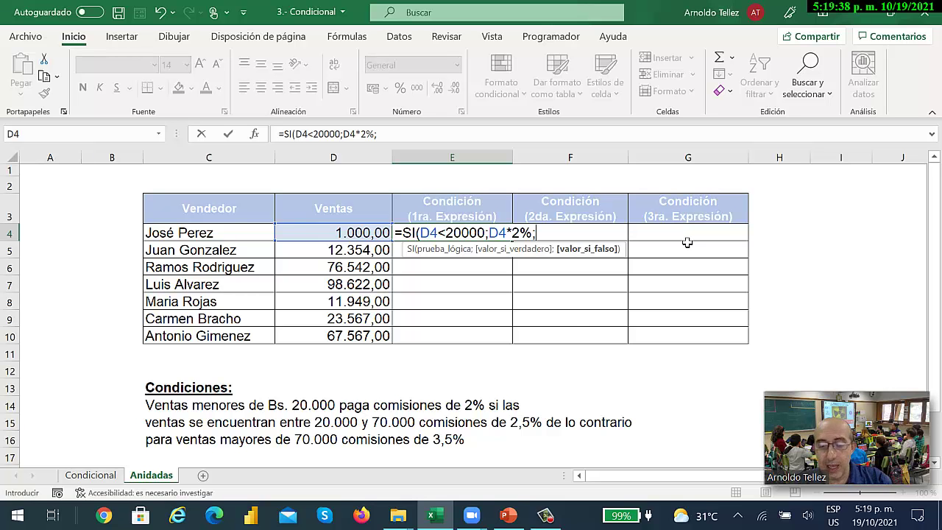
text(si)
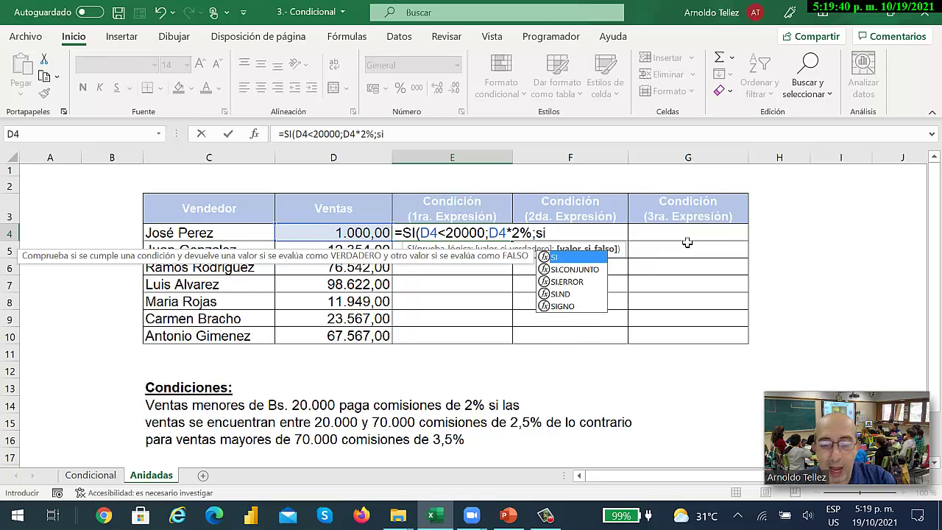
key(Tab)
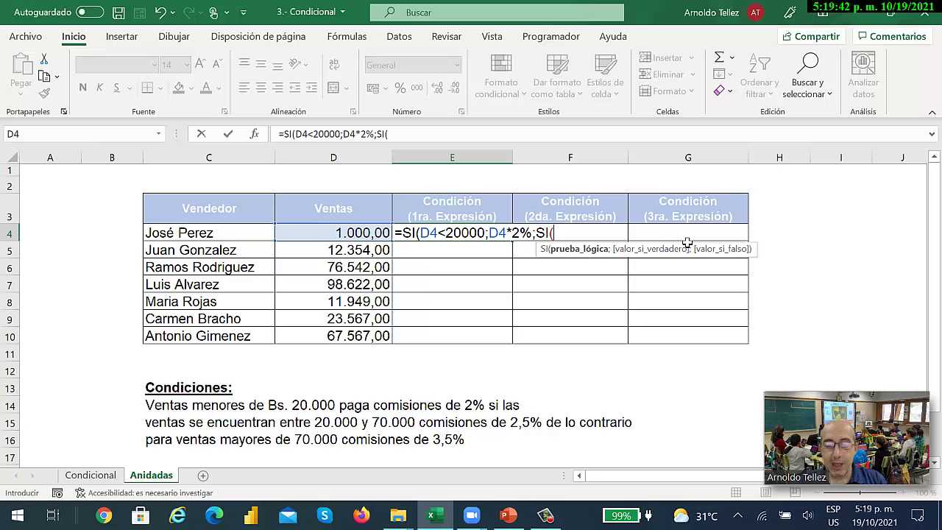
key(Caps_Lock)
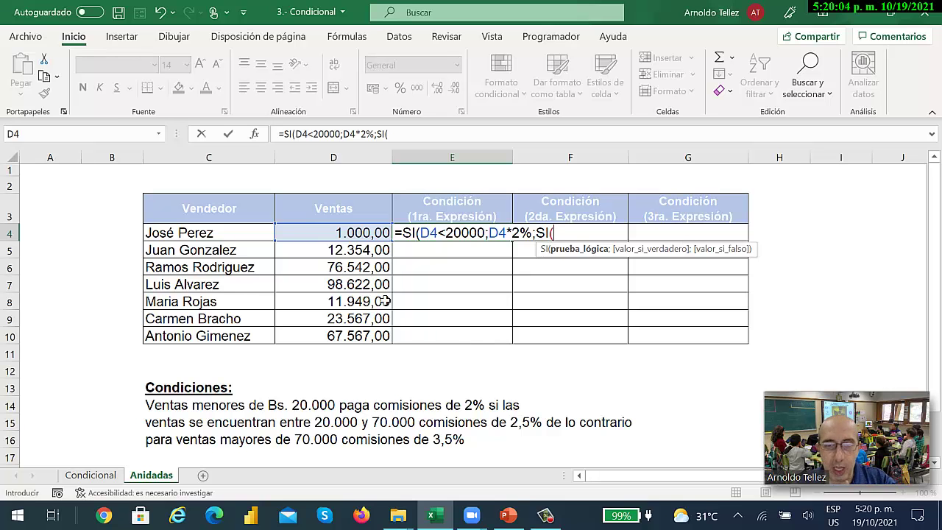
click(357, 234)
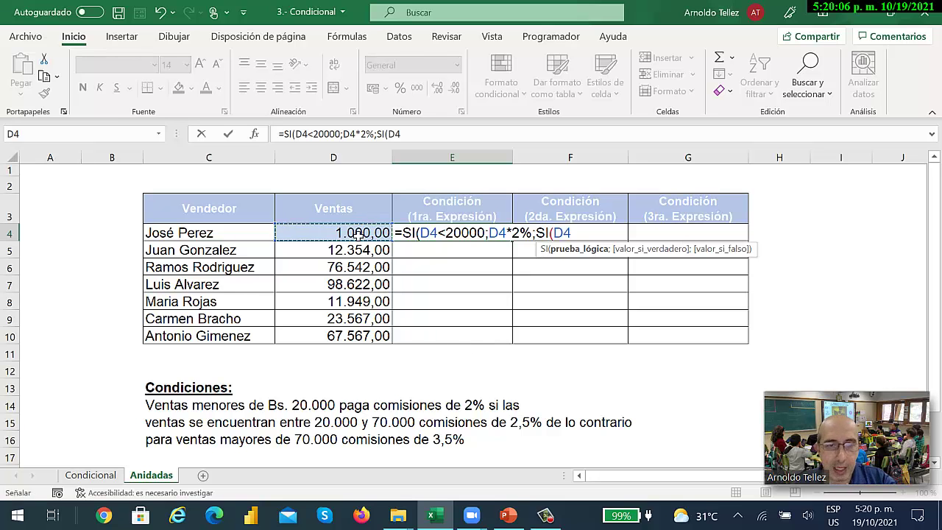
text(<=7)
text(0000)
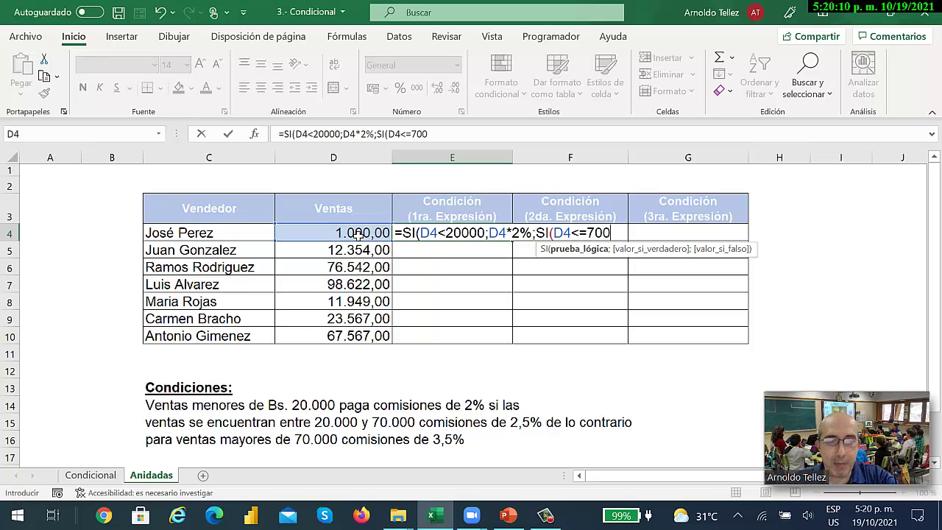
text(;)
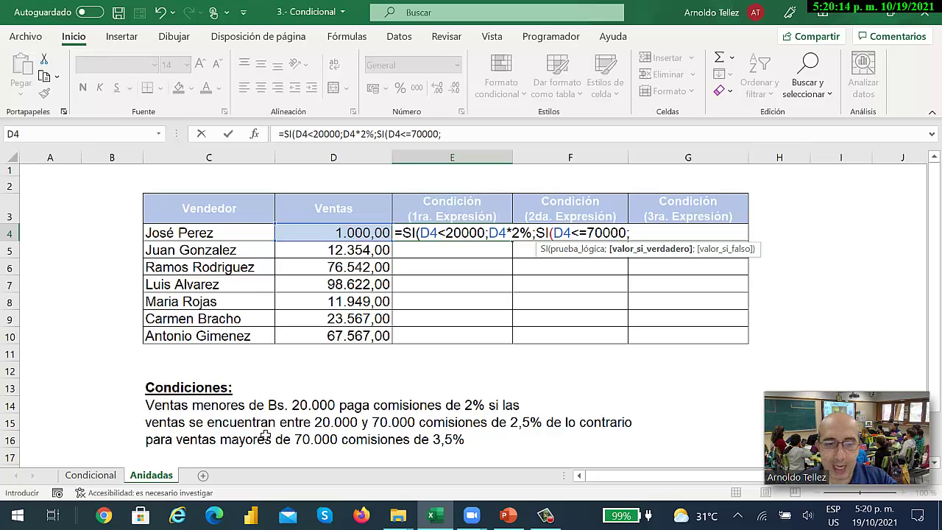
click(355, 236)
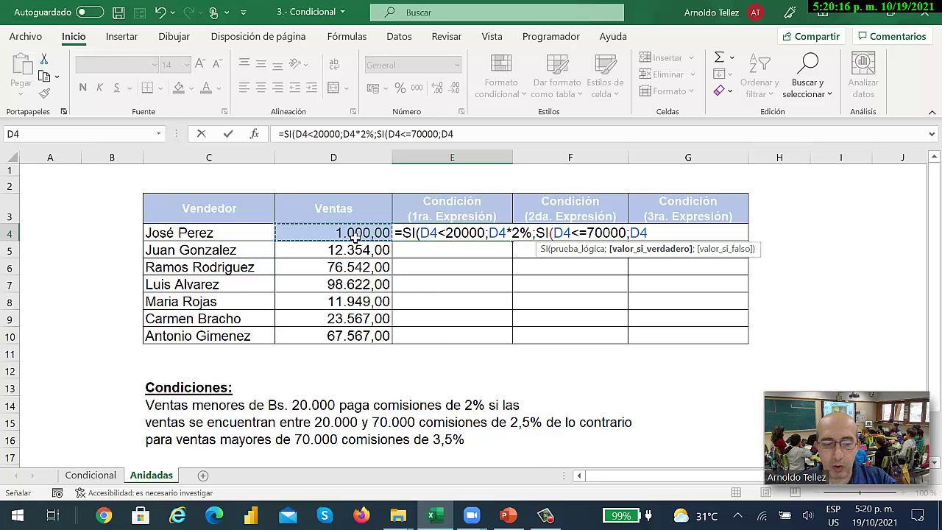
text(*2,5%)
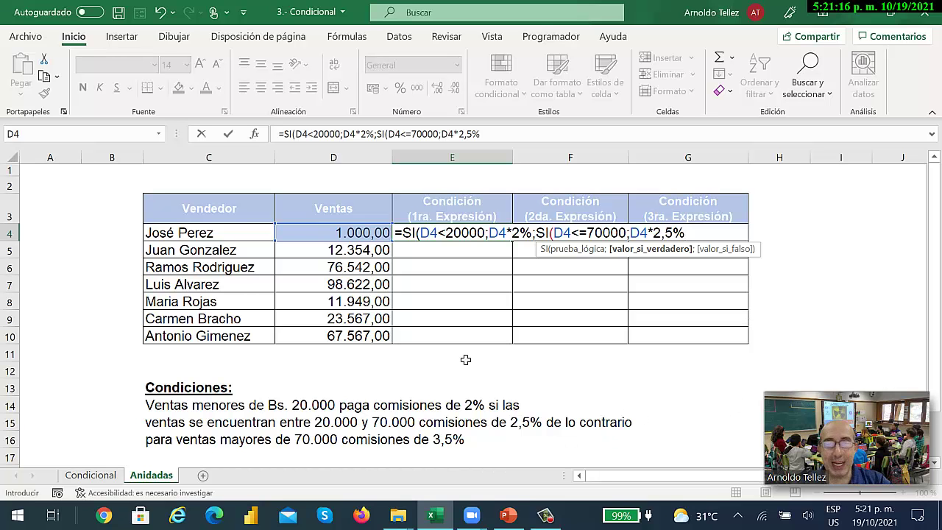
Try to enter the E4 formula without the nested SI's false value, and remove the closing parentheses added by the correction
key(Return)
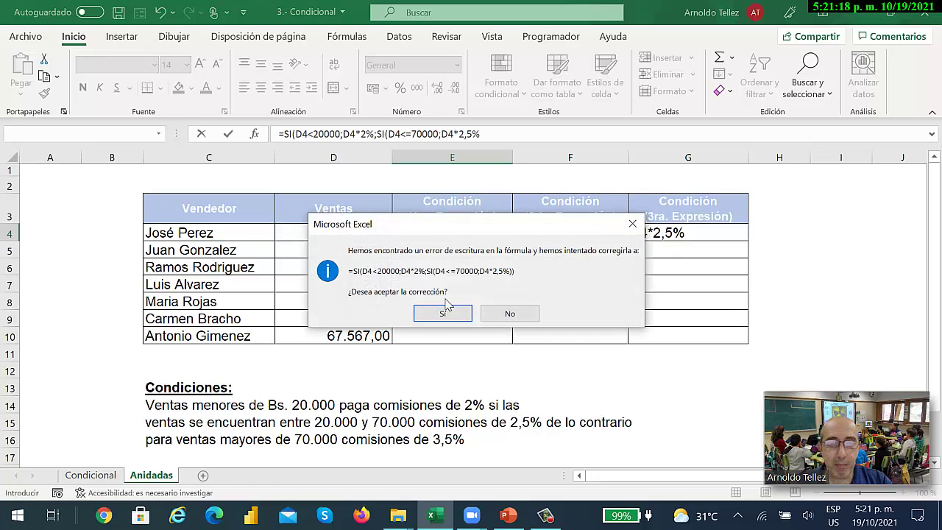
click(630, 223)
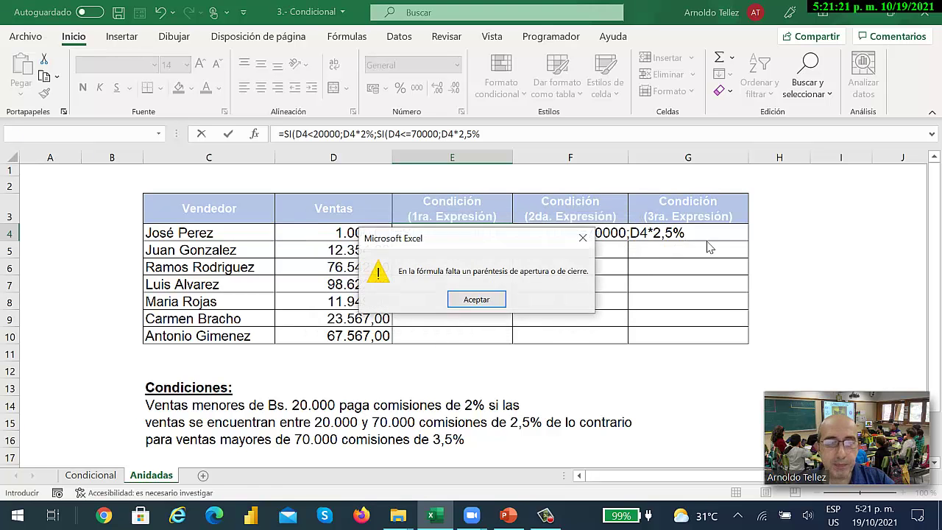
click(471, 299)
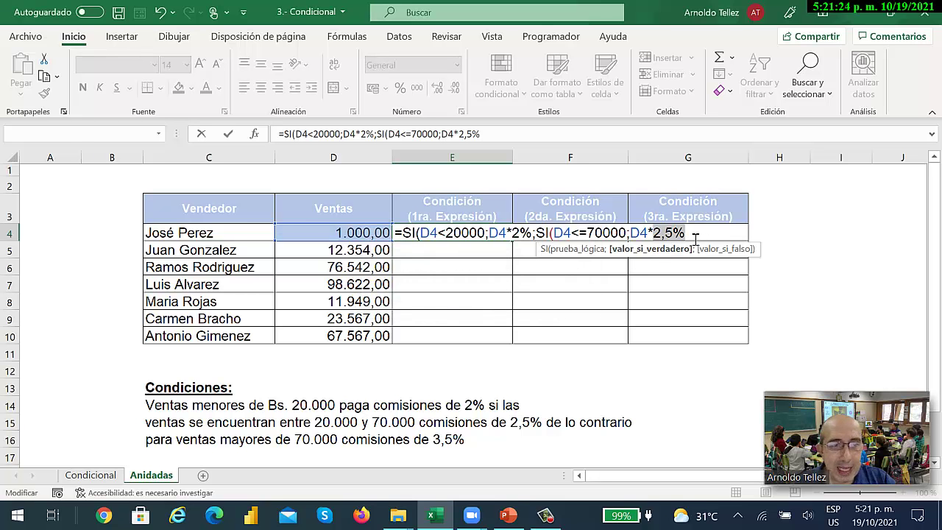
click(694, 239)
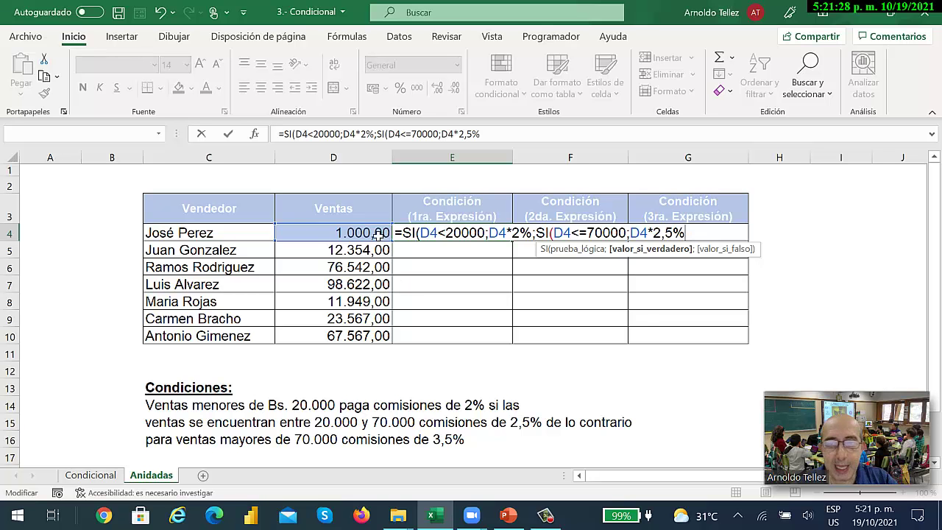
key(Return)
click(442, 313)
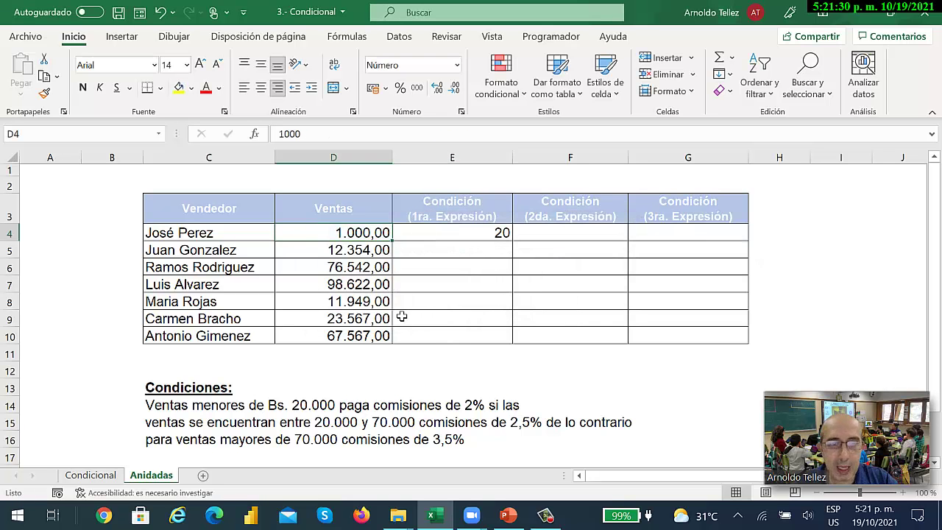
double_click(493, 237)
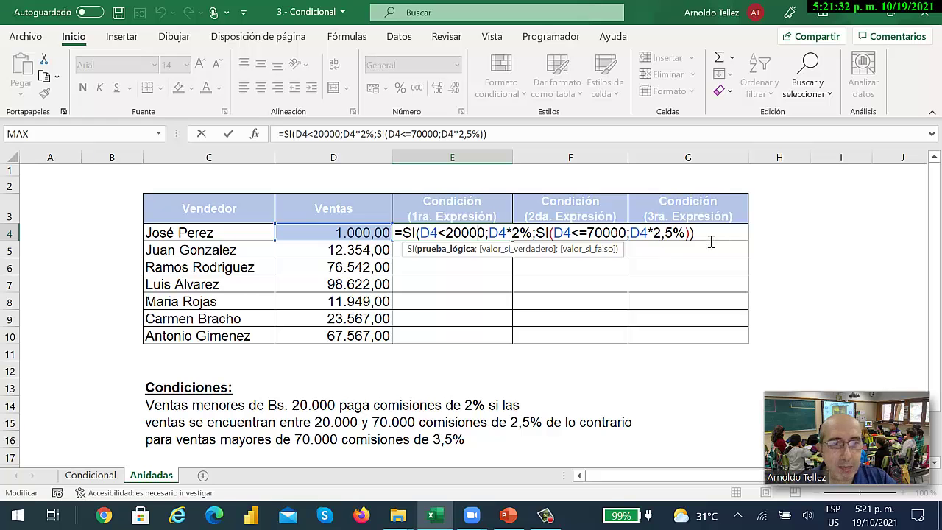
key(BackSpace)
key(BackSpace)
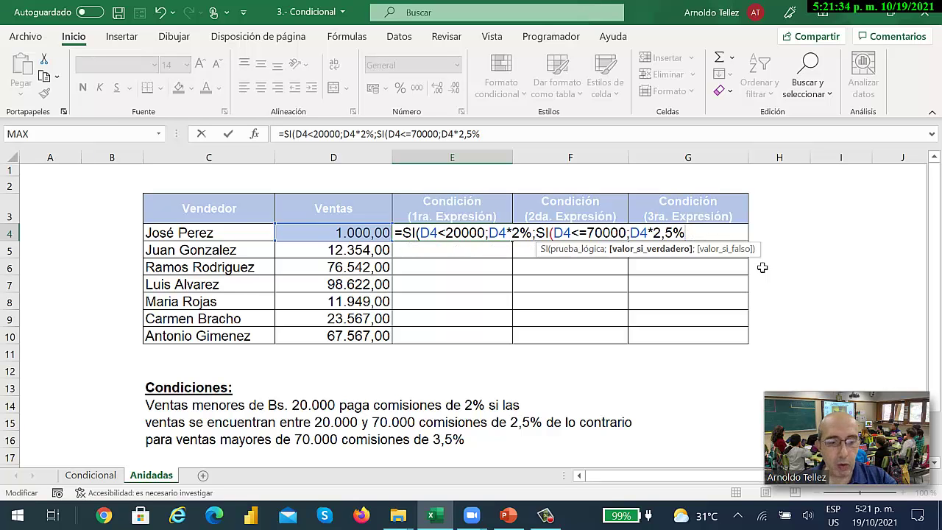
Complete the E4 formula with D4*3,5% as the nested SI's false value and close both functions
text(;)
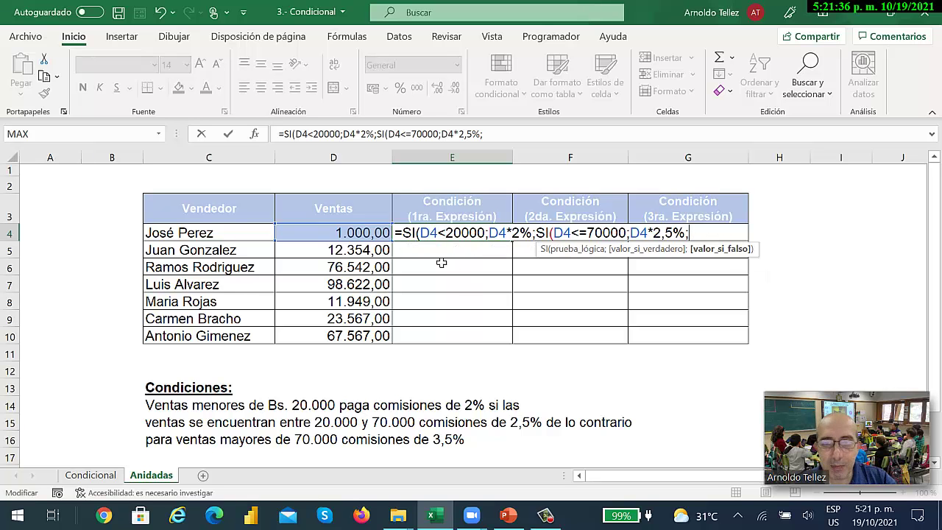
click(360, 234)
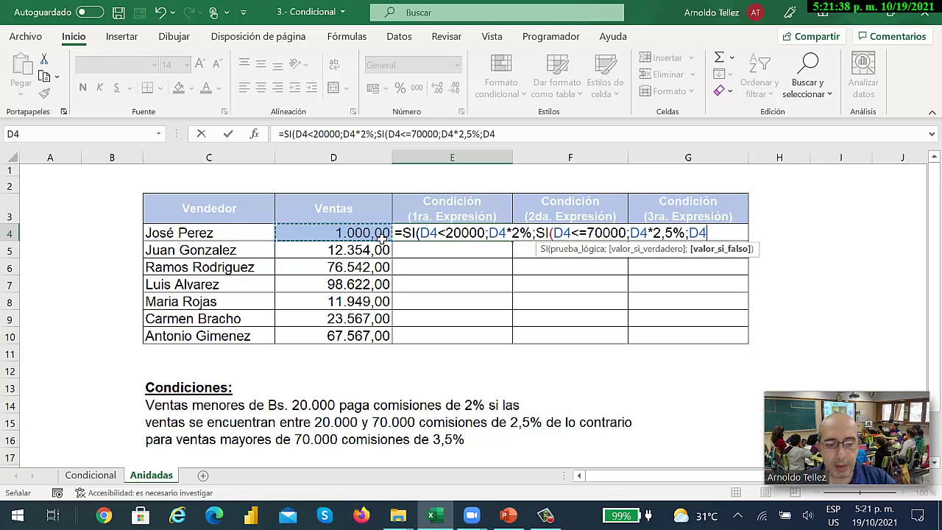
text(*3,5%)
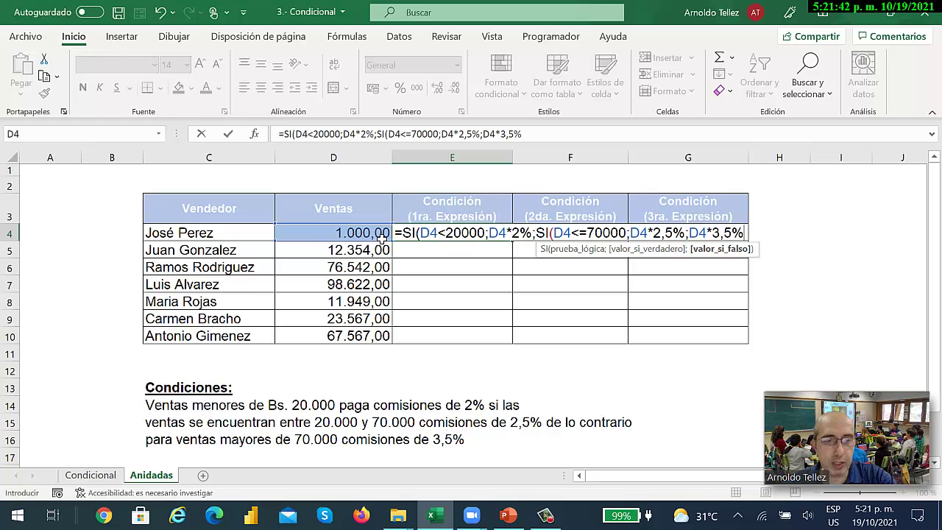
text()))
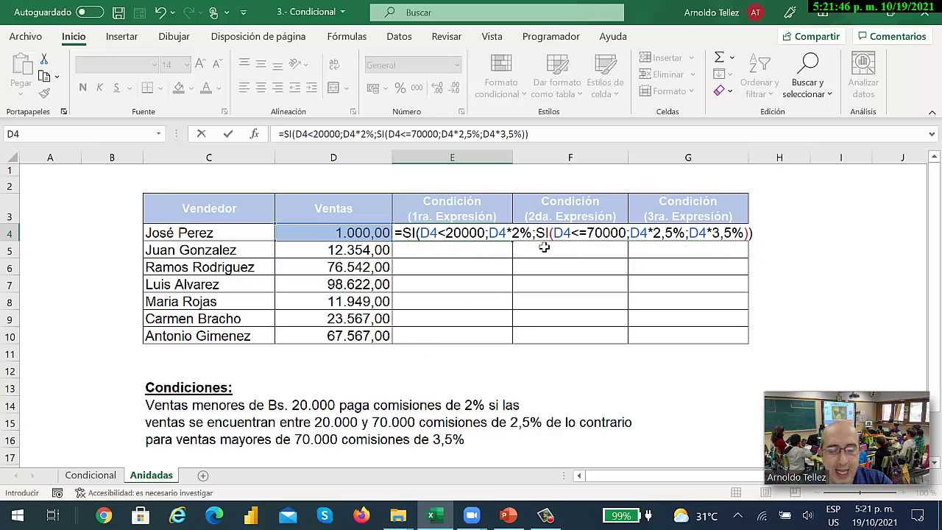
key(Return)
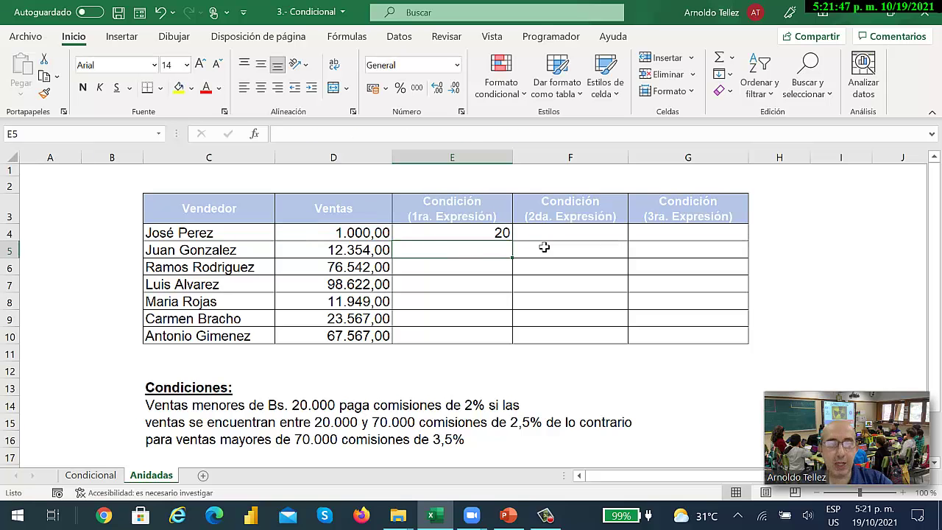
Copy the E4 formula down to E10, apply the thousands-separator number format to the range, and check the formula in E4
click(486, 234)
double_click(512, 242)
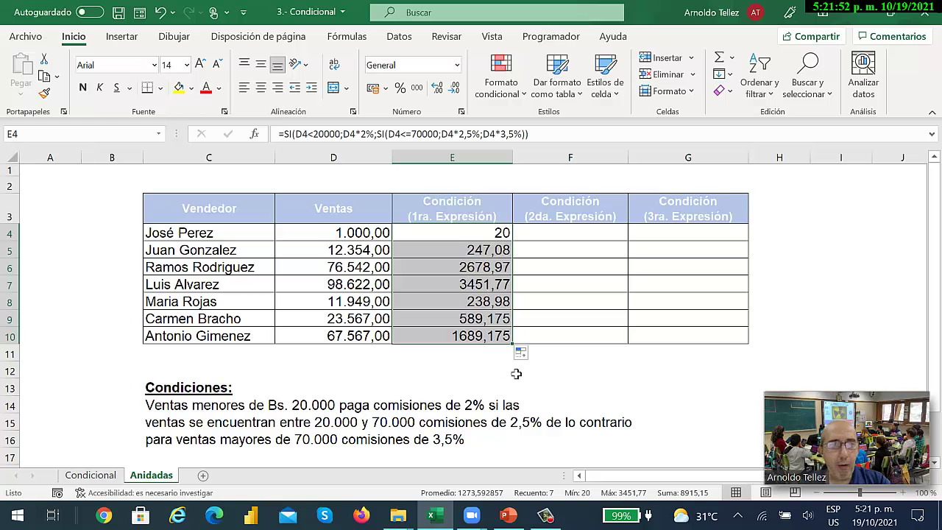
click(417, 87)
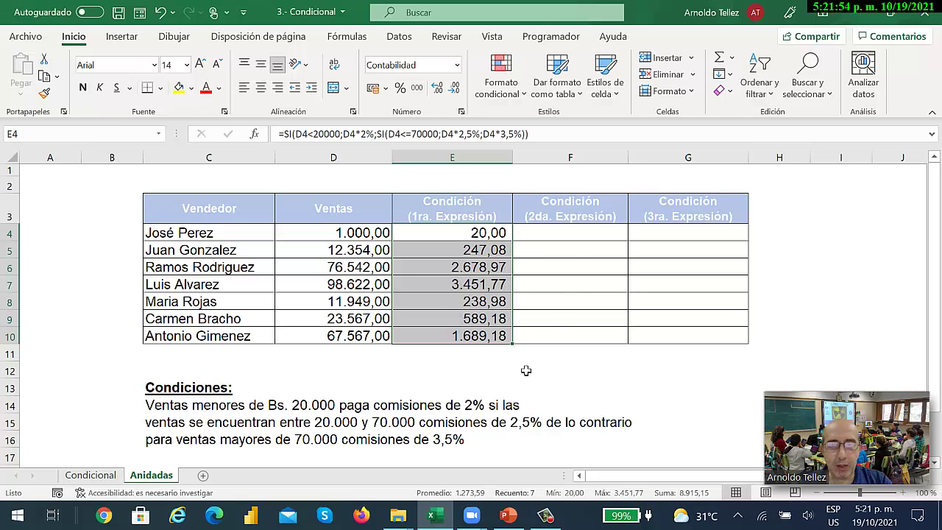
double_click(494, 234)
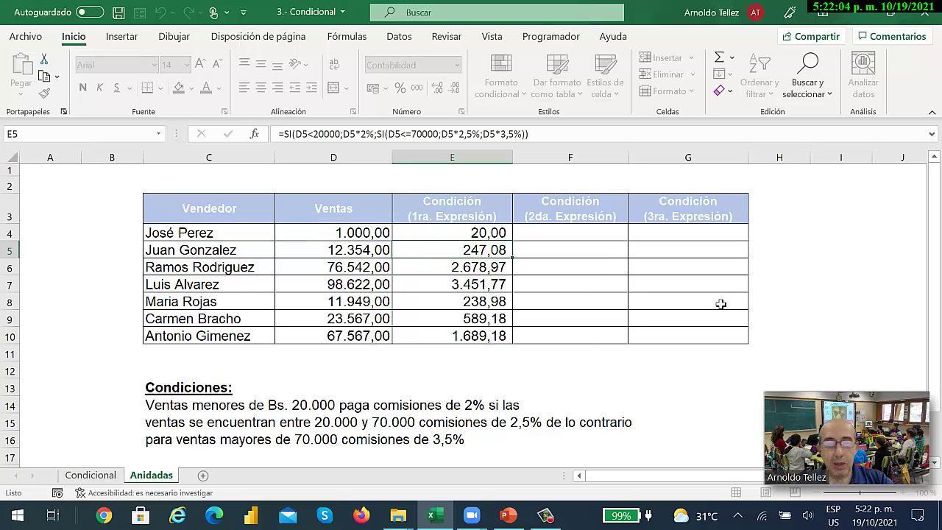
key(Return)
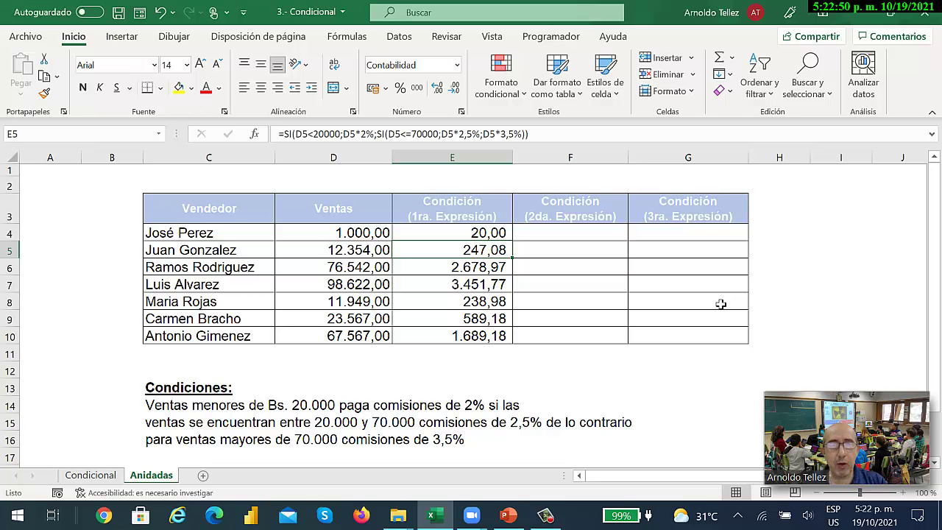
Start the second-expression formula in F4 with an SI testing D4<20000 and D4*2% as its true value
click(567, 239)
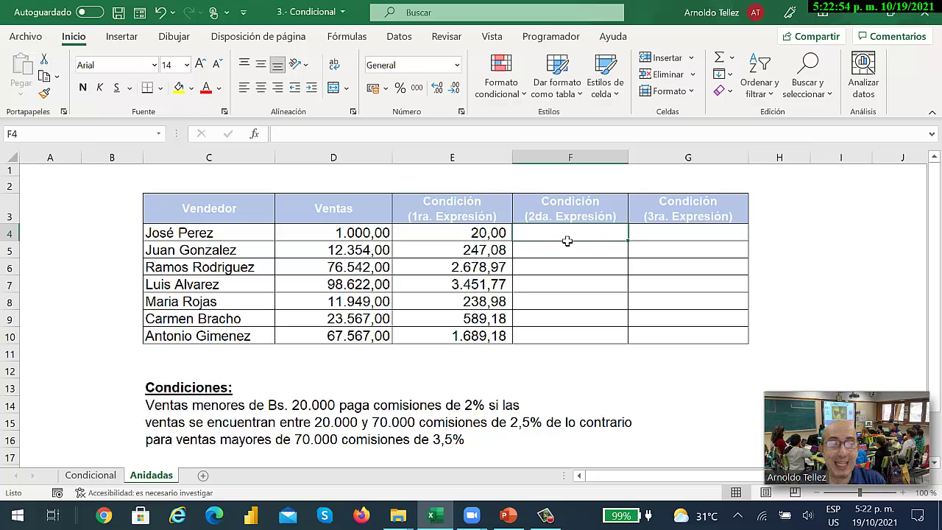
text(=S)
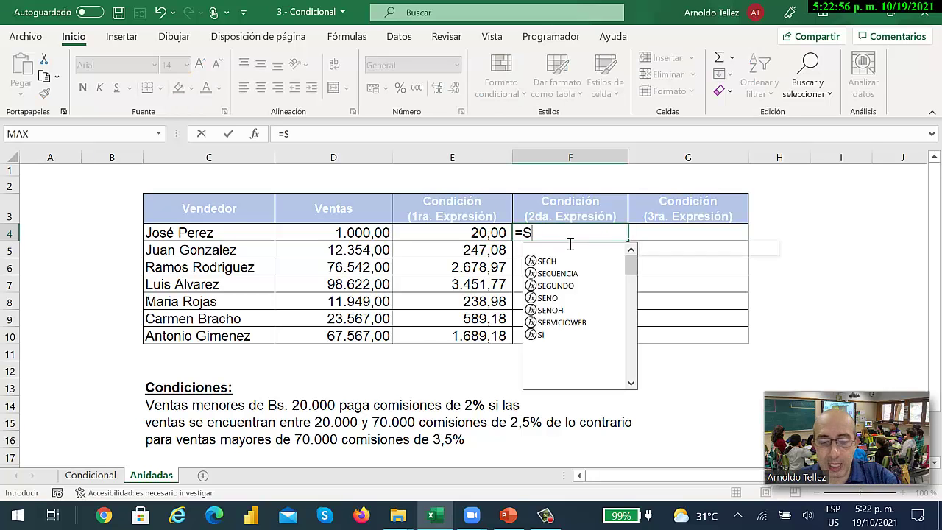
text(I()
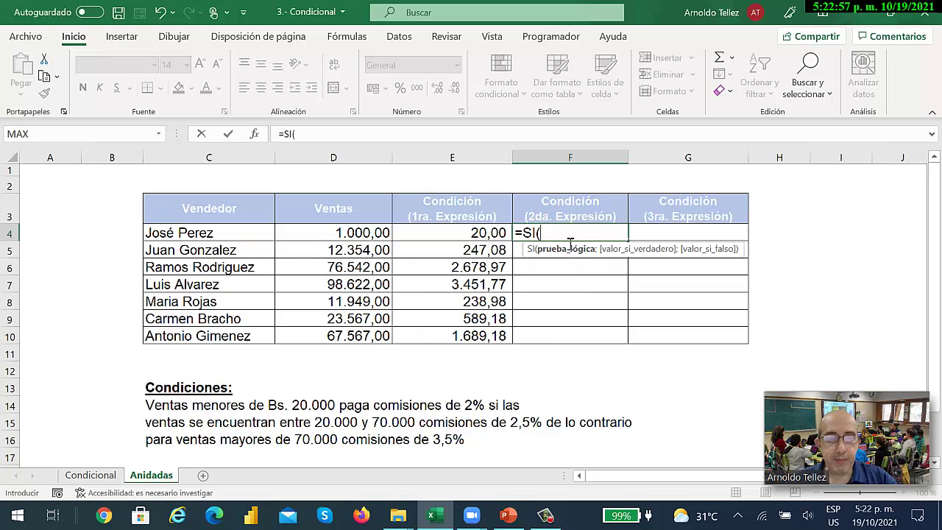
click(352, 239)
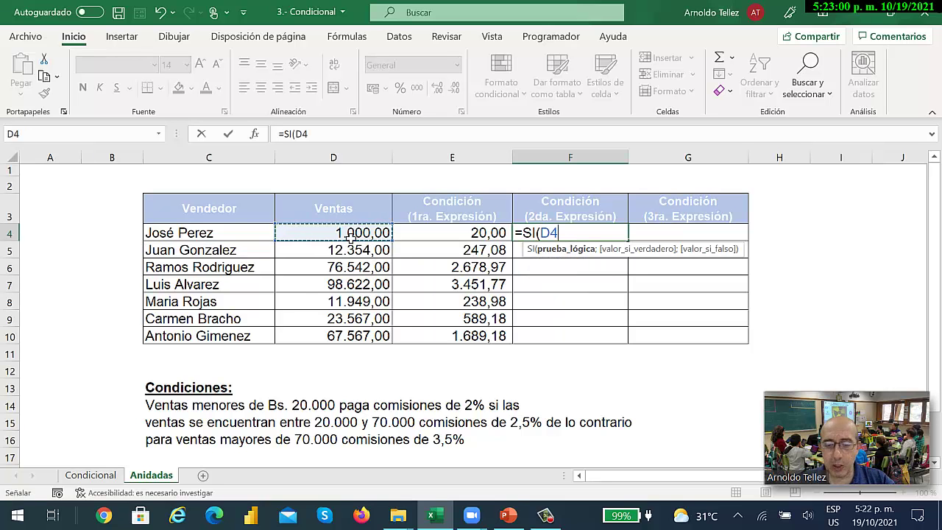
text(<20)
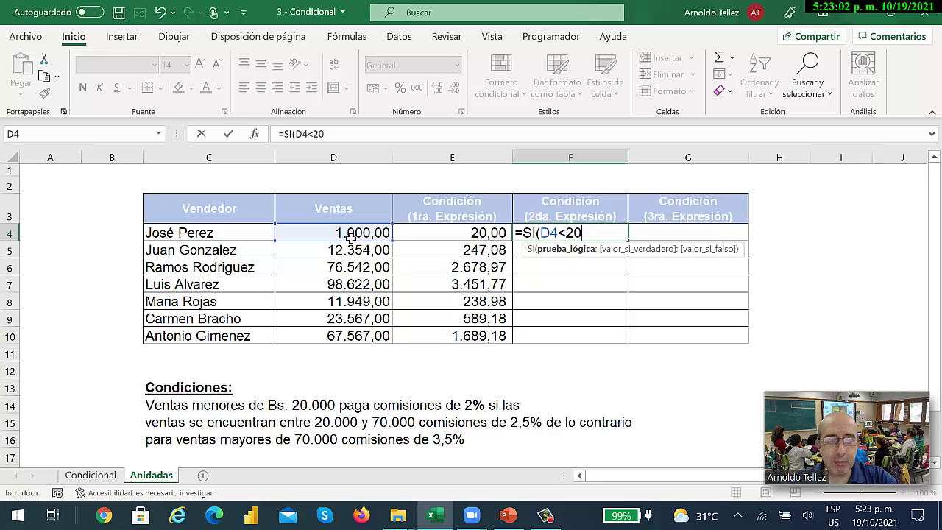
text(000;)
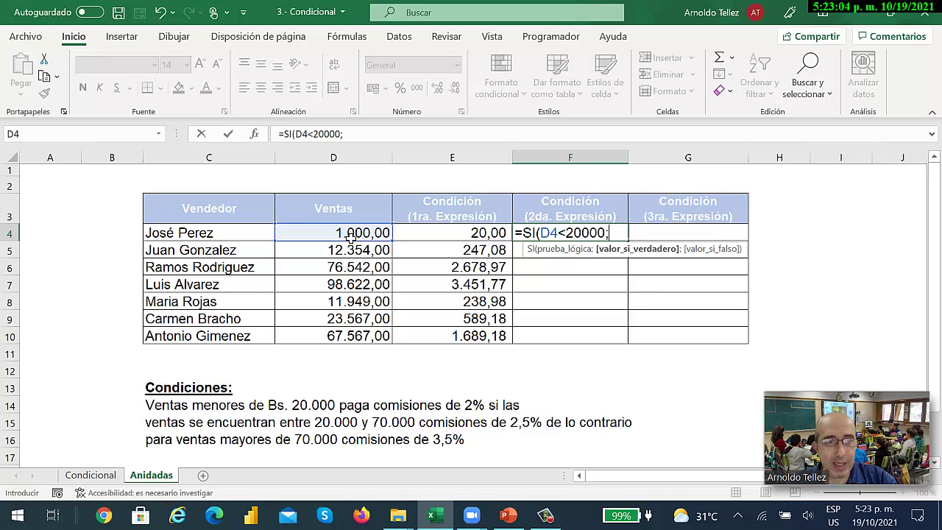
click(323, 235)
text(*2%)
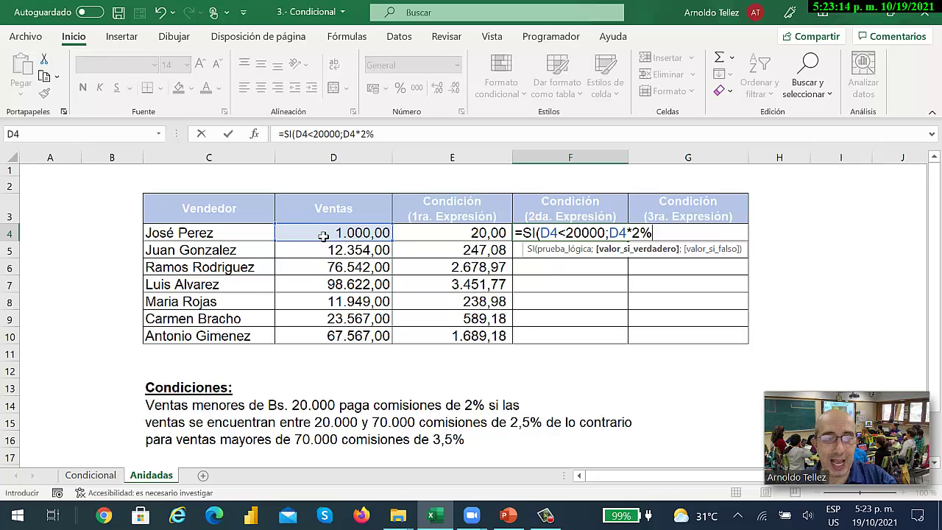
Nest a second SI as the false value of the F4 formula, testing D4>70000 with D4*3,5% as its true value
text(;SI()
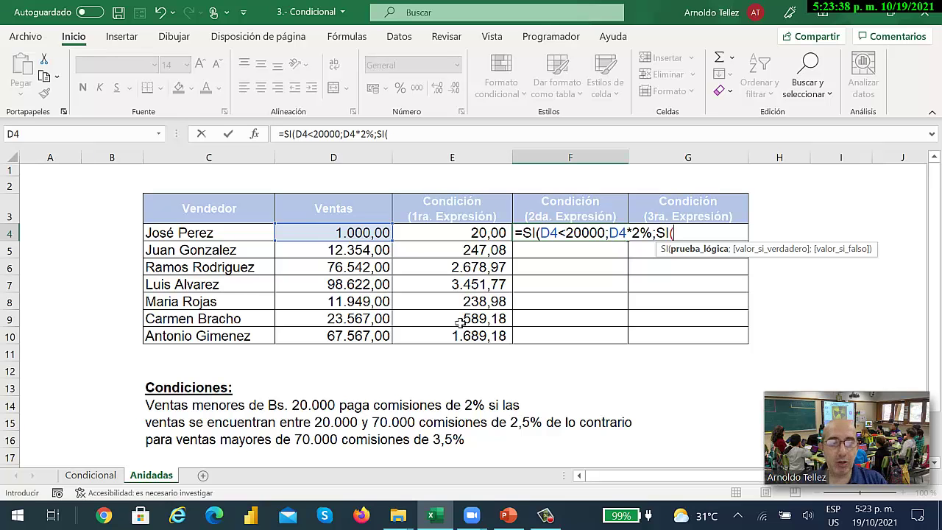
click(345, 234)
text(>7000)
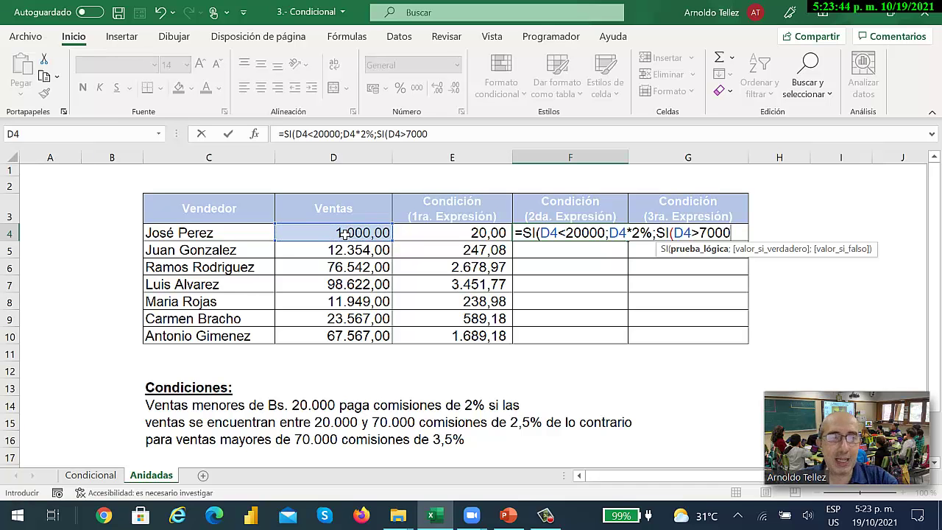
text(0;)
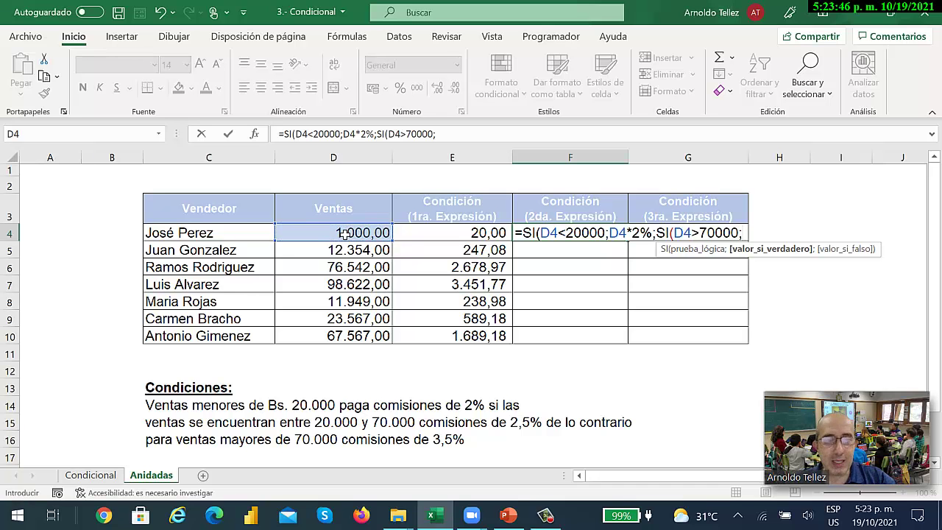
click(345, 238)
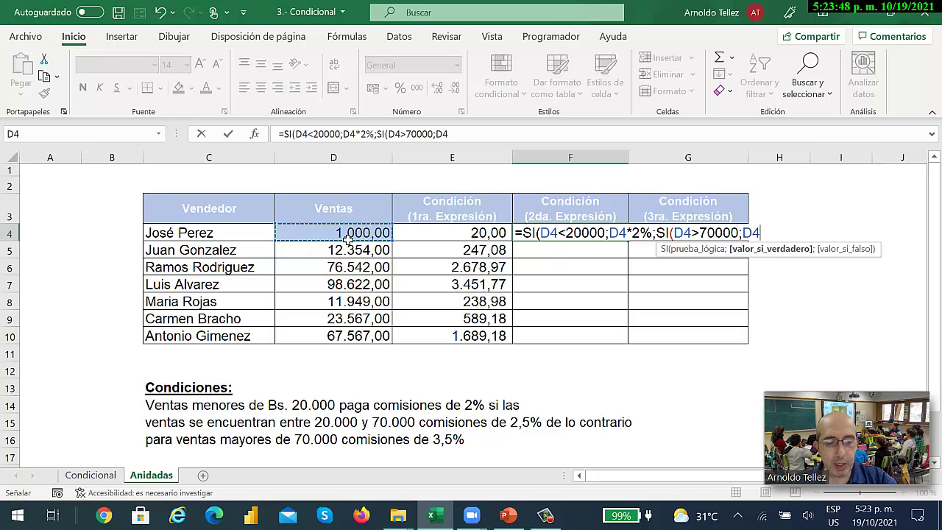
text(^2,)
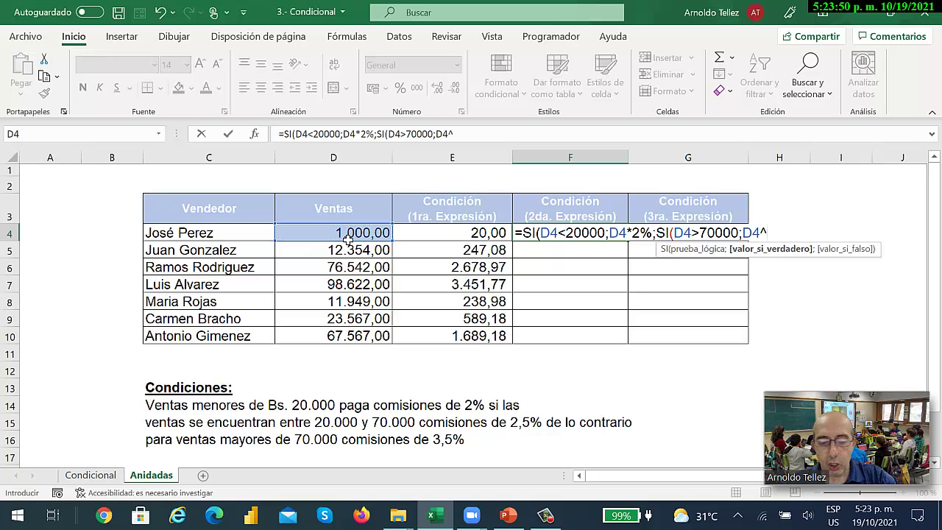
key(BackSpace)
key(BackSpace)
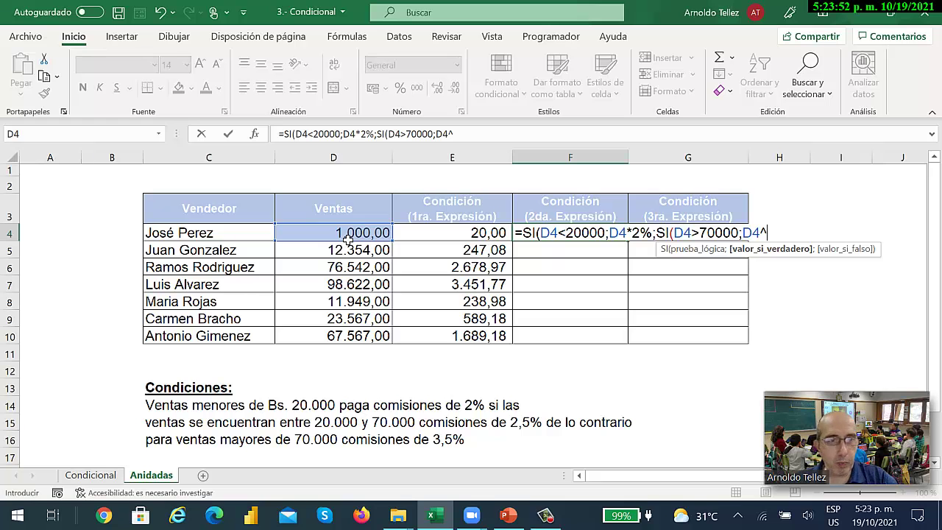
key(BackSpace)
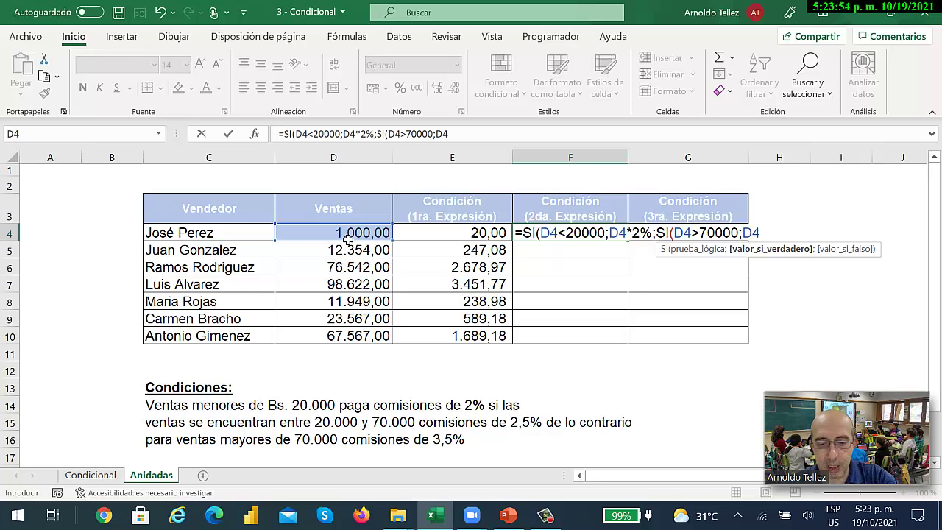
text(*3,5%)
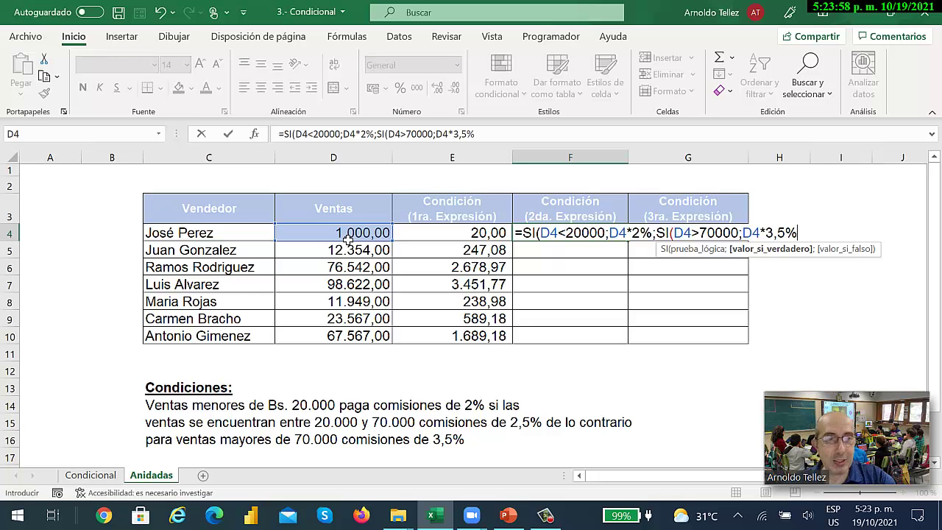
Complete the F4 formula with D4*2,5% as the nested SI's false value and close both functions
text(;)
click(372, 234)
text(*2,5%)
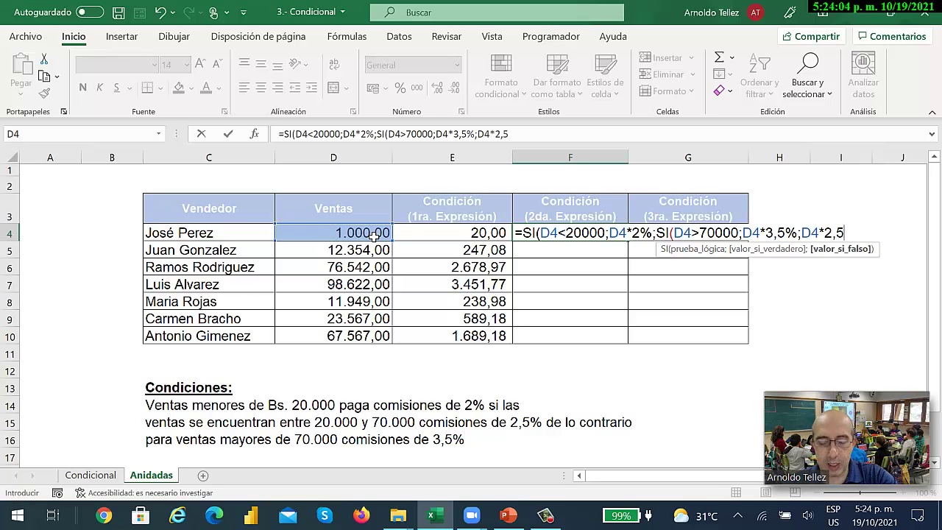
text()))
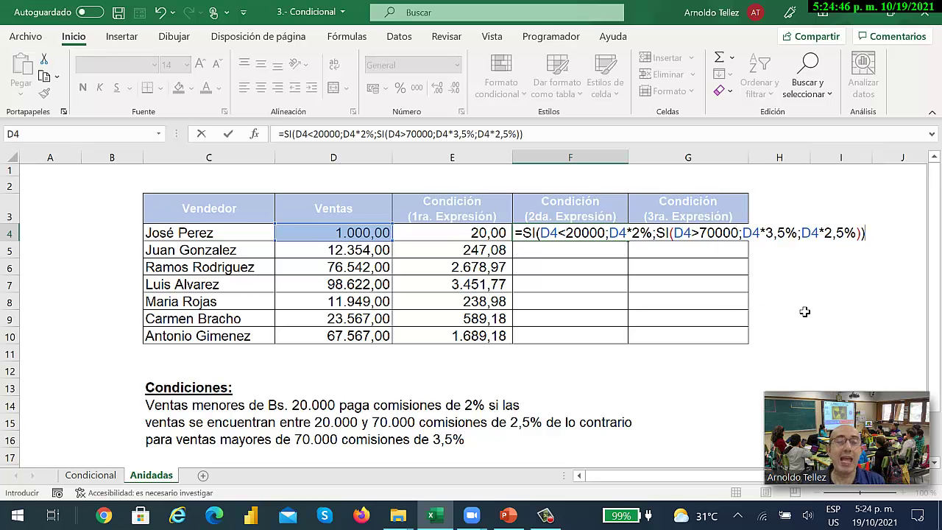
key(Return)
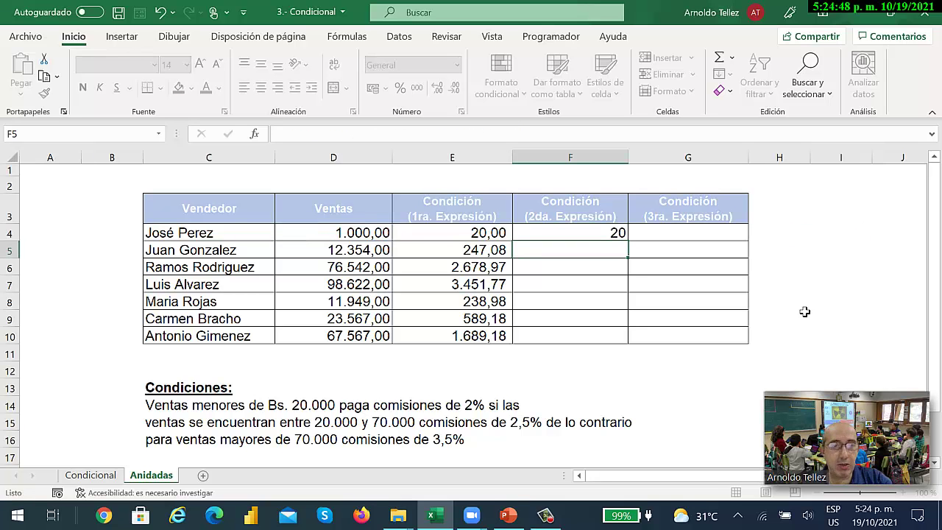
Copy the F4 formula down to F10 and apply the thousands-separator number format to the range
click(612, 235)
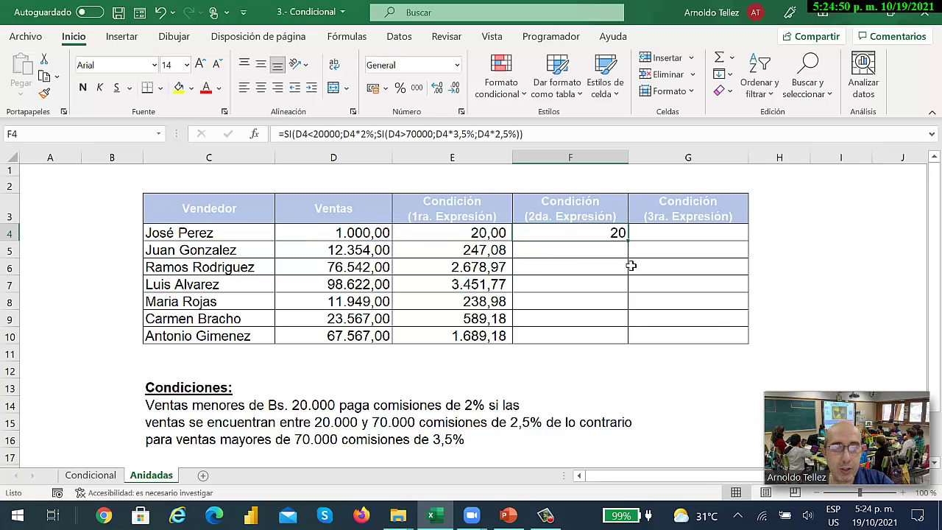
double_click(628, 242)
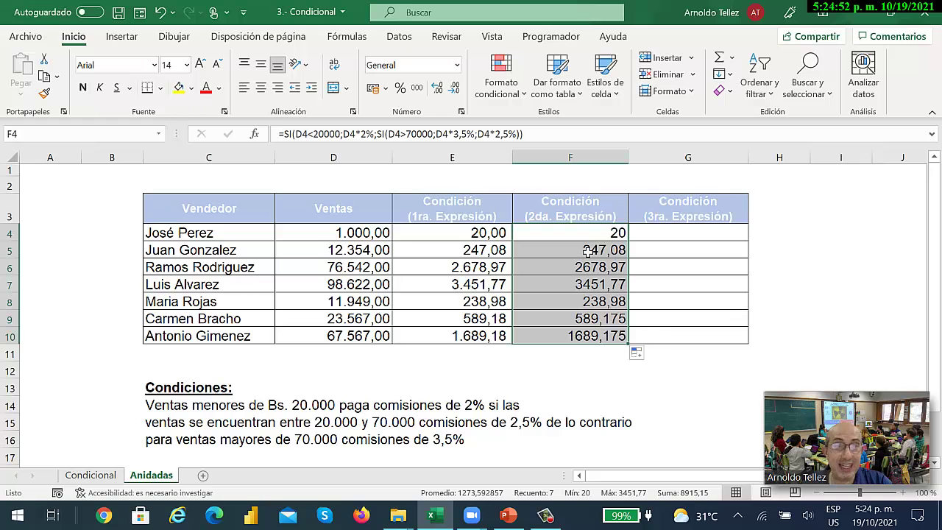
click(416, 88)
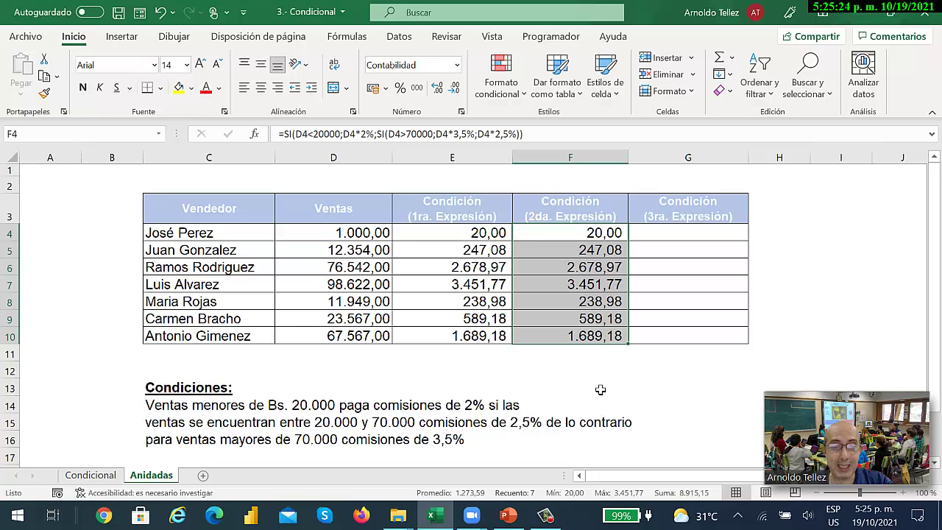
Review the first-expression formula in E4 without changing it and return to the empty cell G4
click(341, 272)
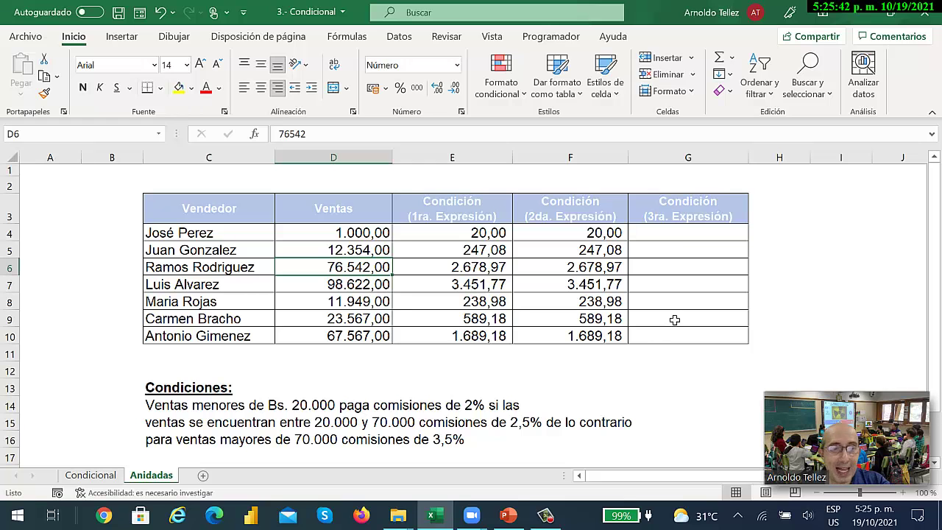
click(678, 240)
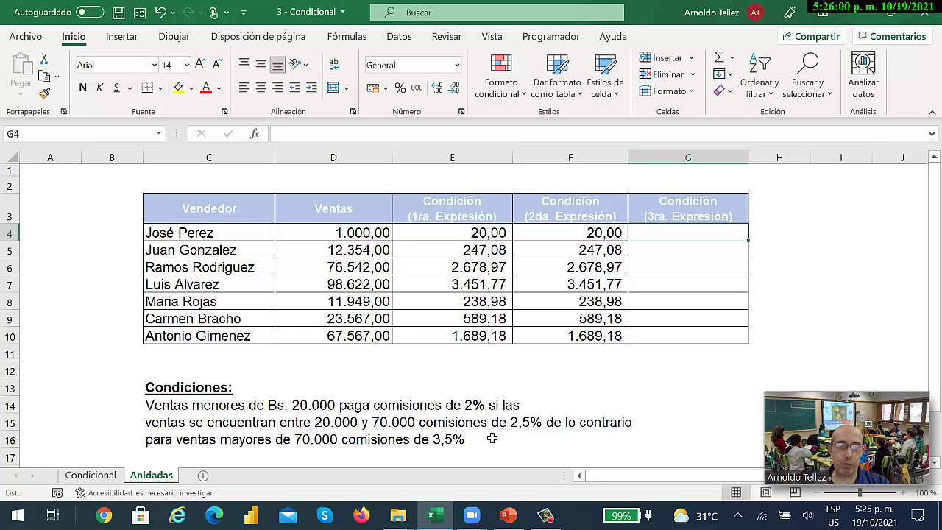
click(463, 236)
double_click(462, 236)
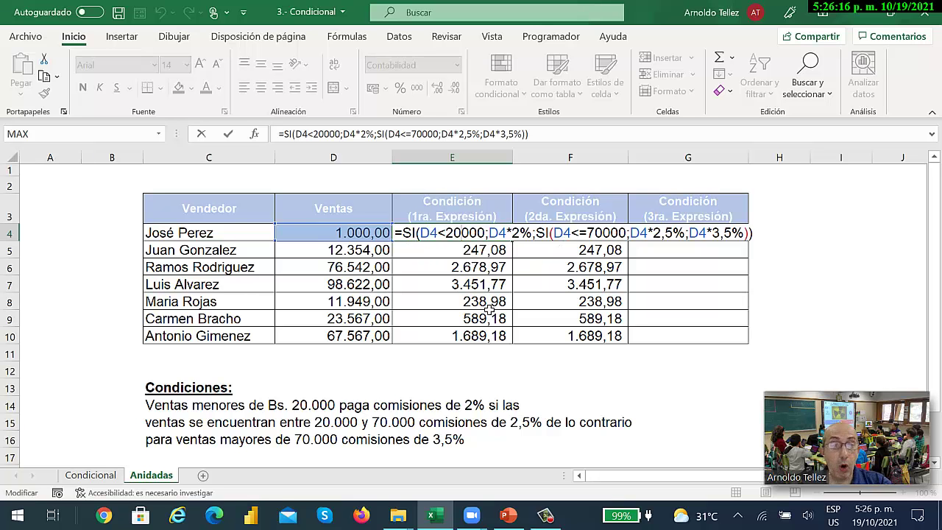
key(Return)
click(684, 231)
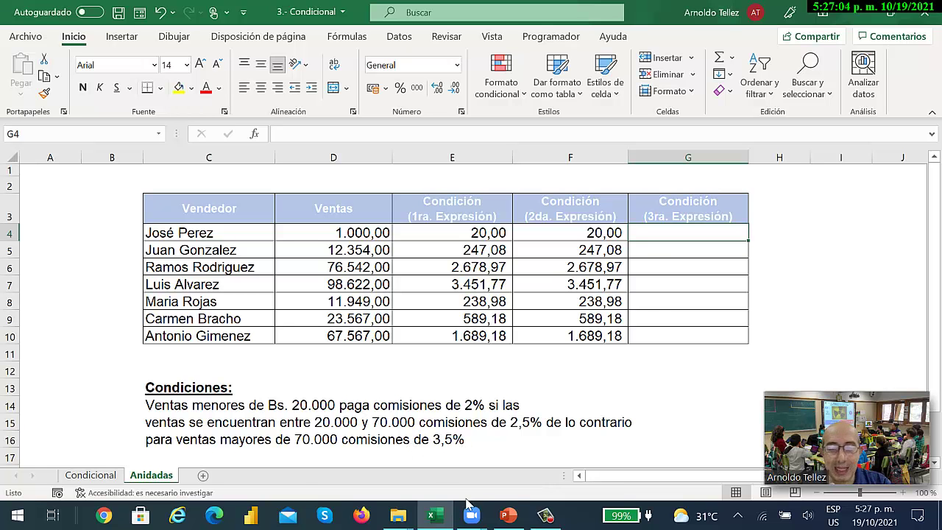
Switch to PowerPoint and present the "Conectores lógicos" slide full screen to review the logical connectors
click(506, 519)
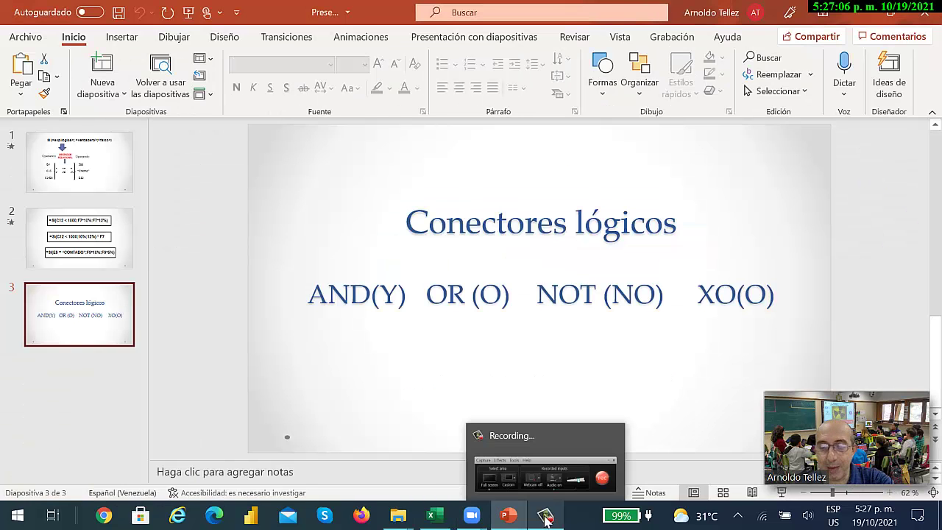
key(shift+F5)
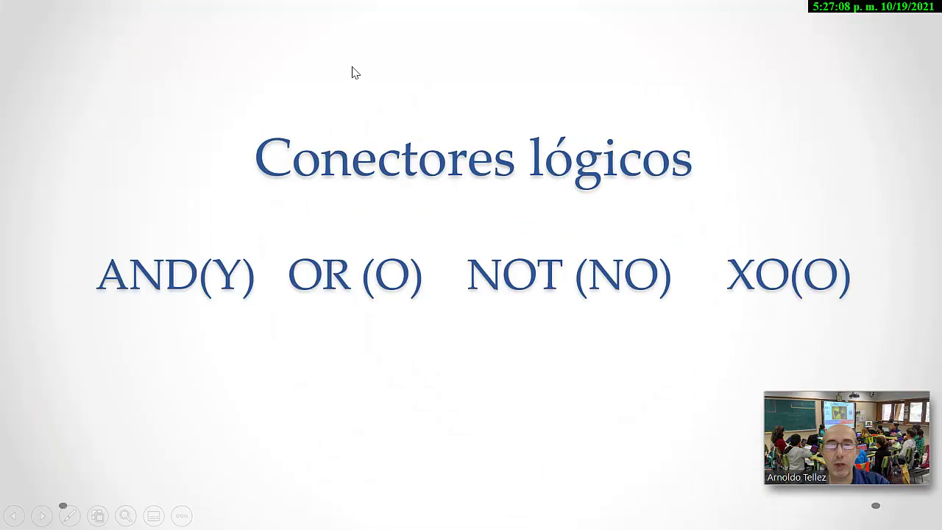
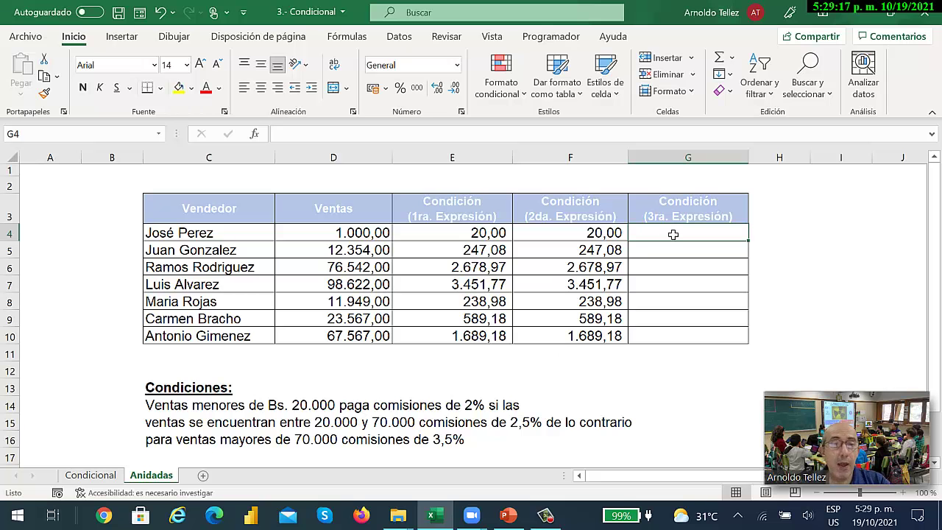
Start the third-expression formula in G4 with an SI that tests D4<20000 and returns D4*2% when true
drag(652, 477, 660, 456)
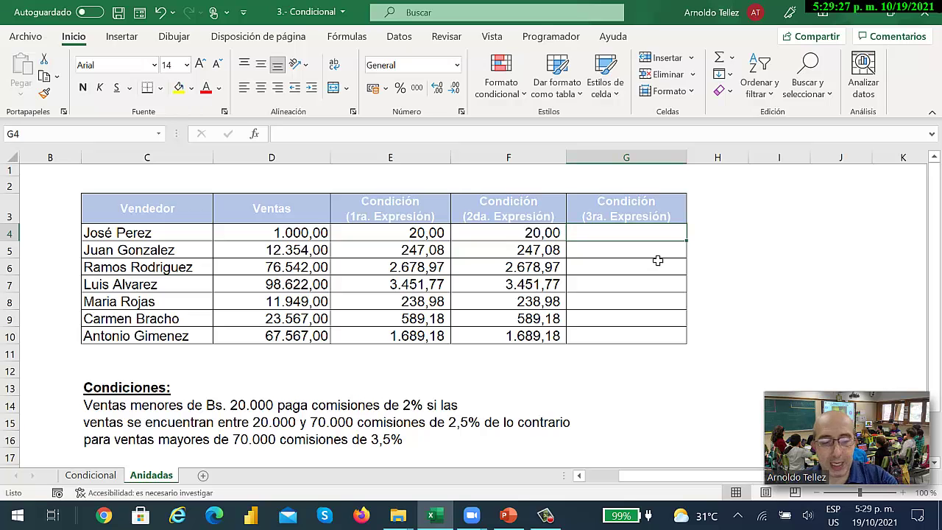
text(=SI()
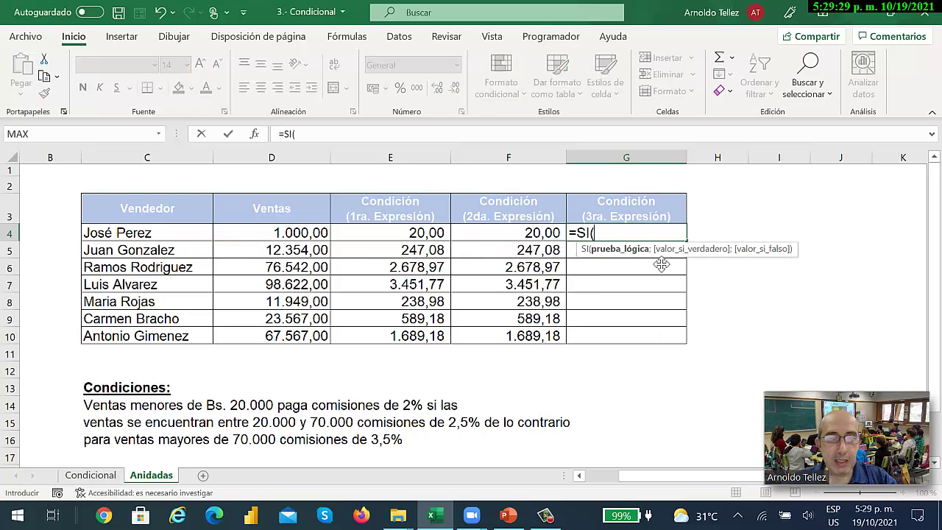
click(300, 233)
text(,)
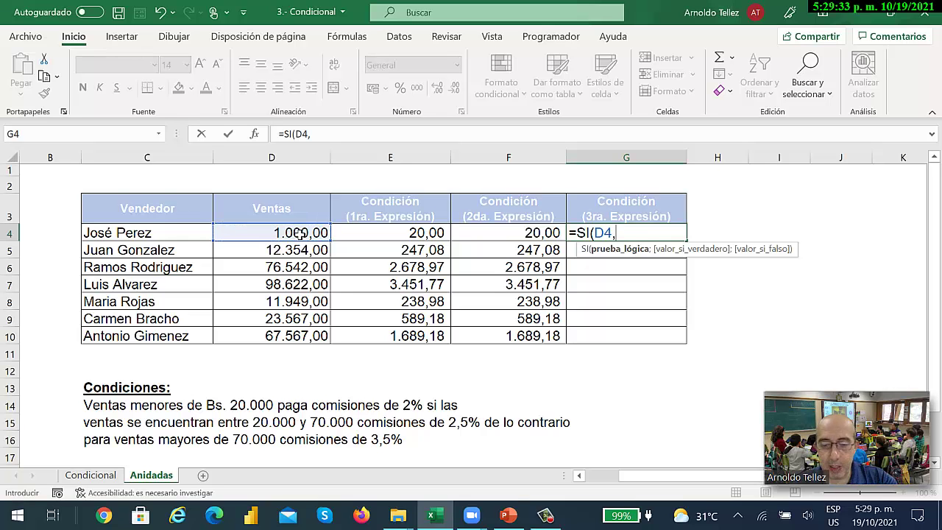
key(BackSpace)
text(<20)
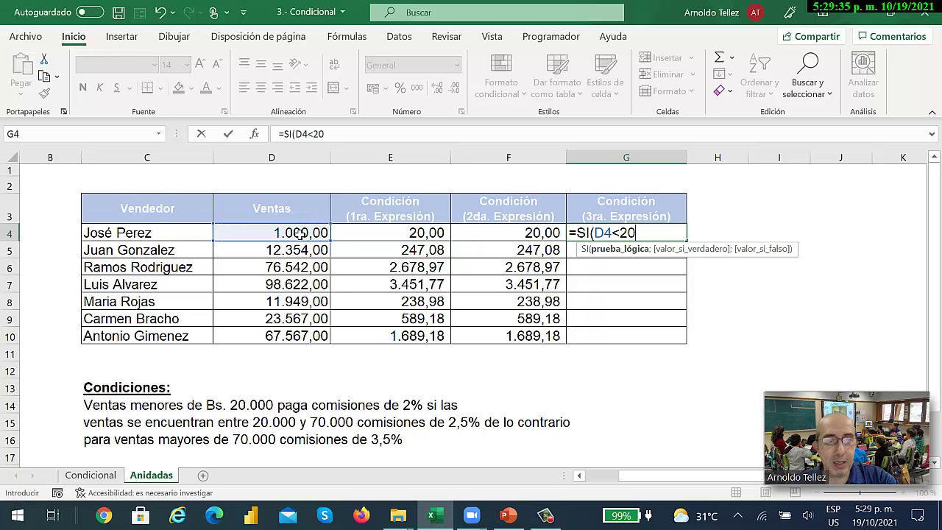
text(000;)
click(287, 239)
text(*2)
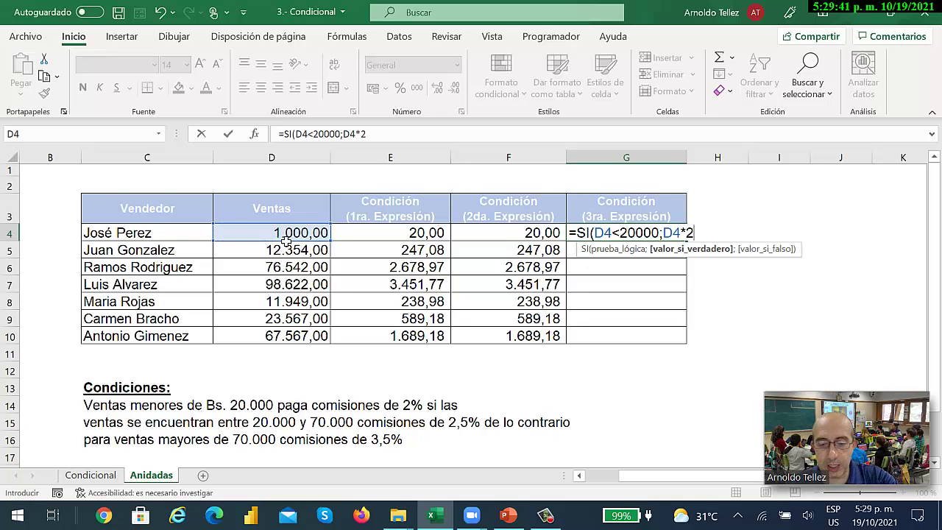
text(%)
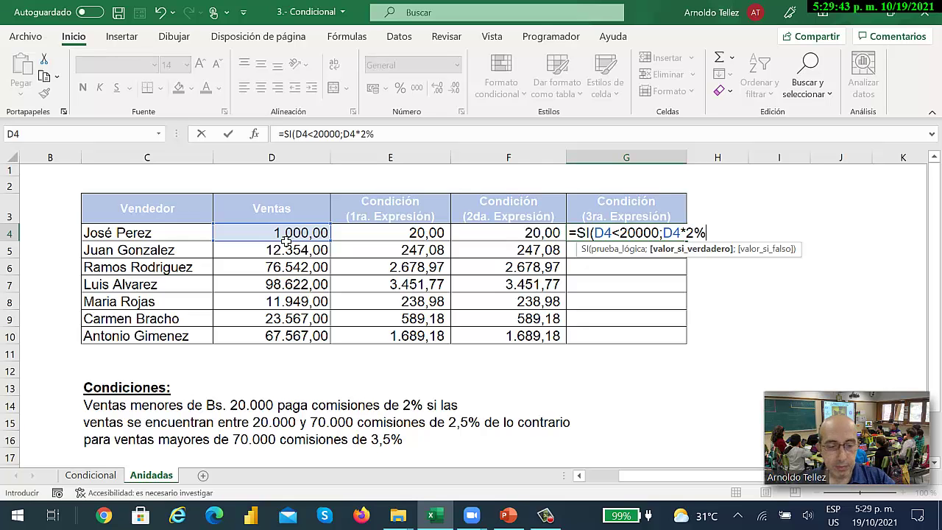
Nest a second SI as the false value, with Y(D4>=2000;D4<=70000) as its logical test
text(;SI()
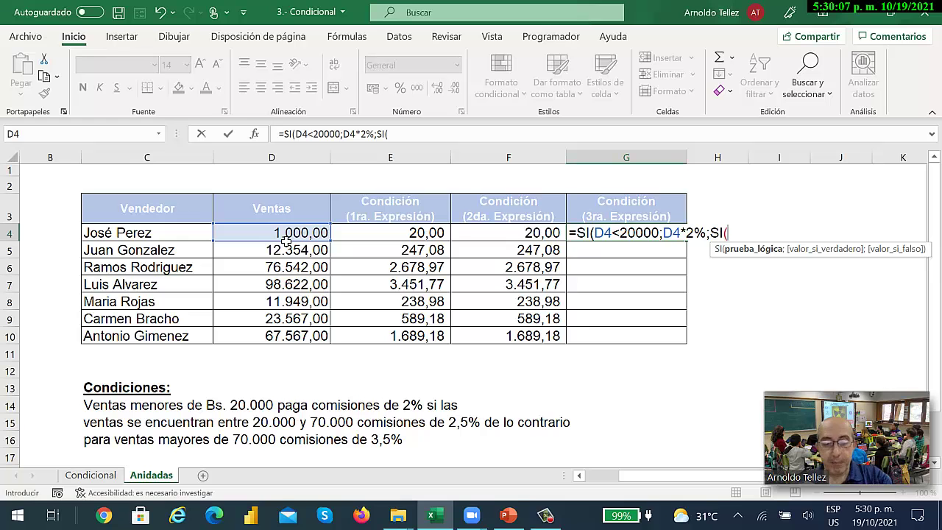
text(Y)
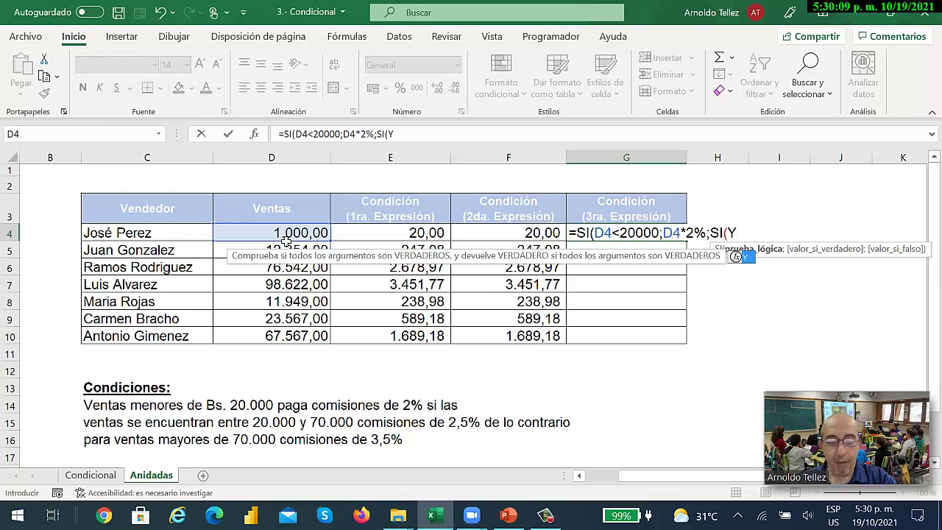
text(()
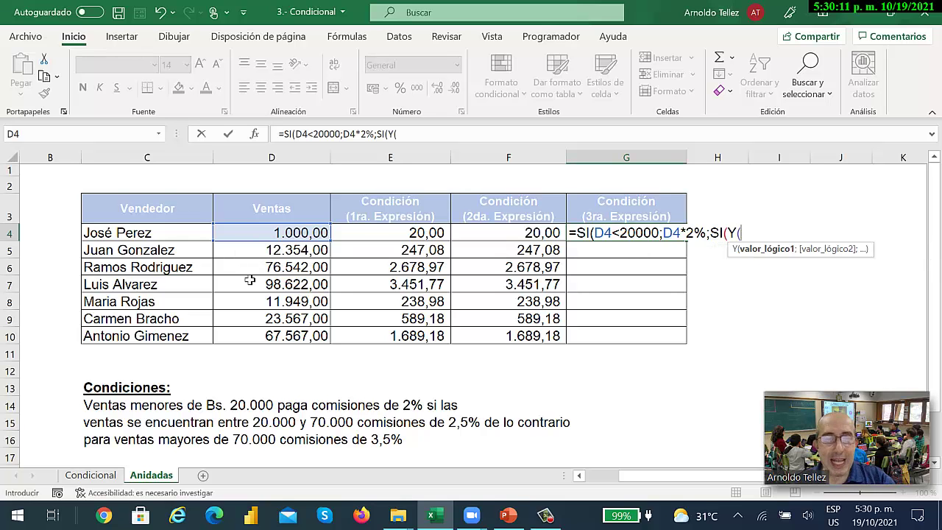
click(287, 234)
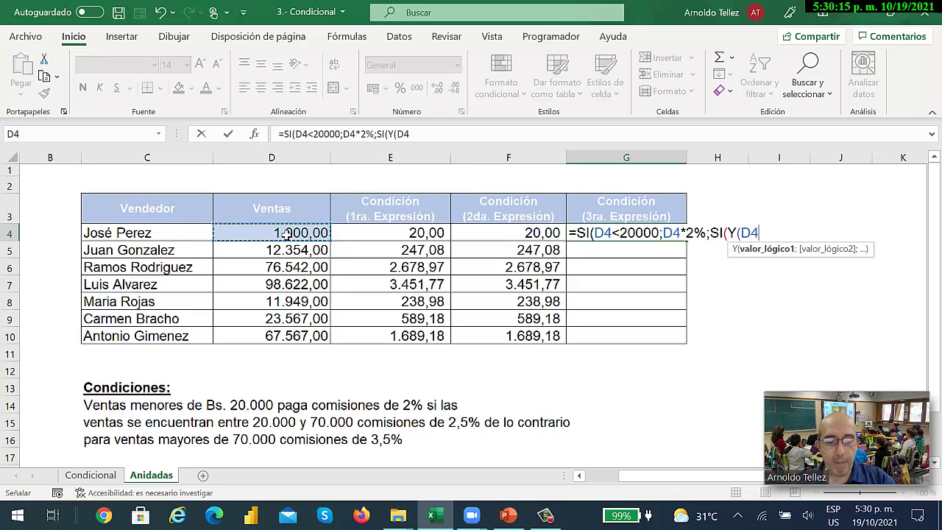
text(>=2000)
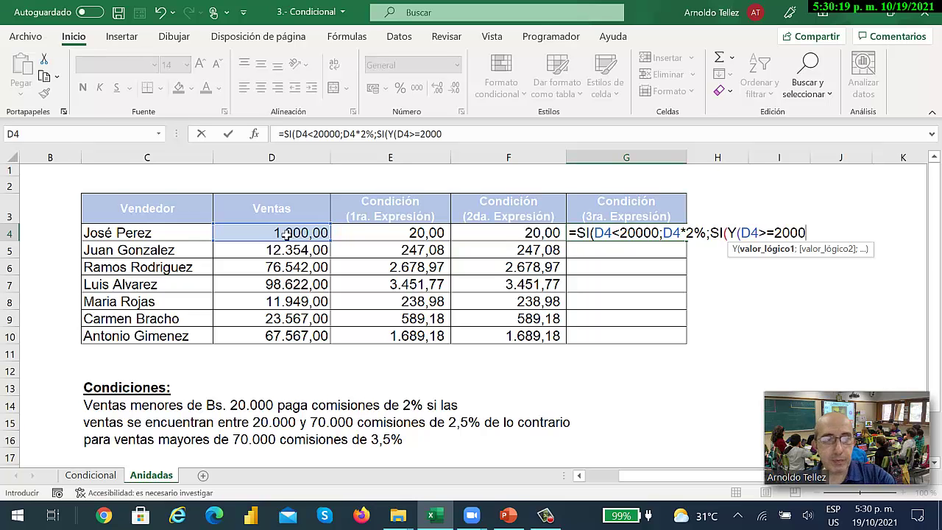
text(;)
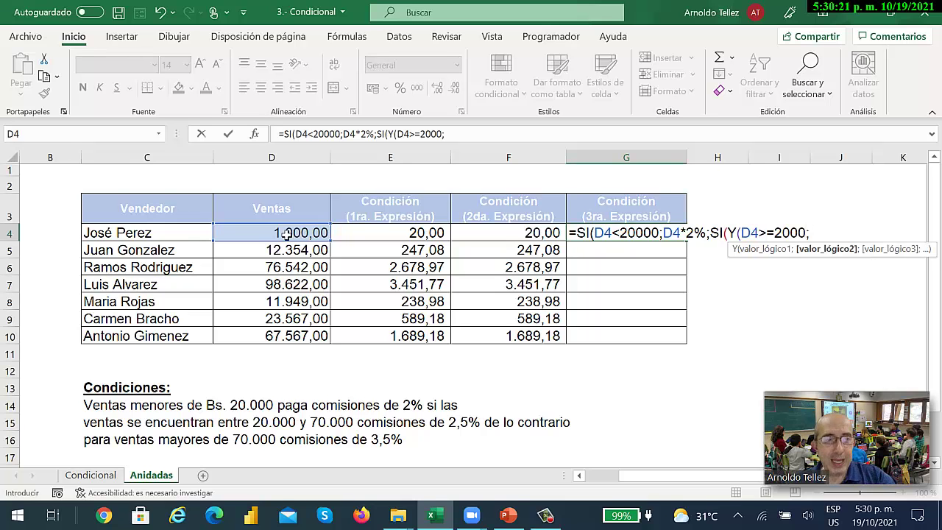
click(272, 234)
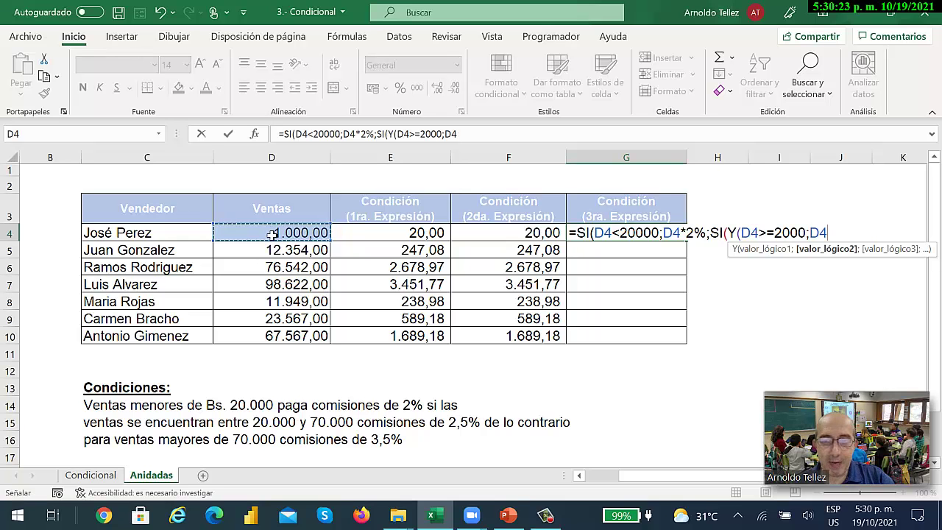
text(<)
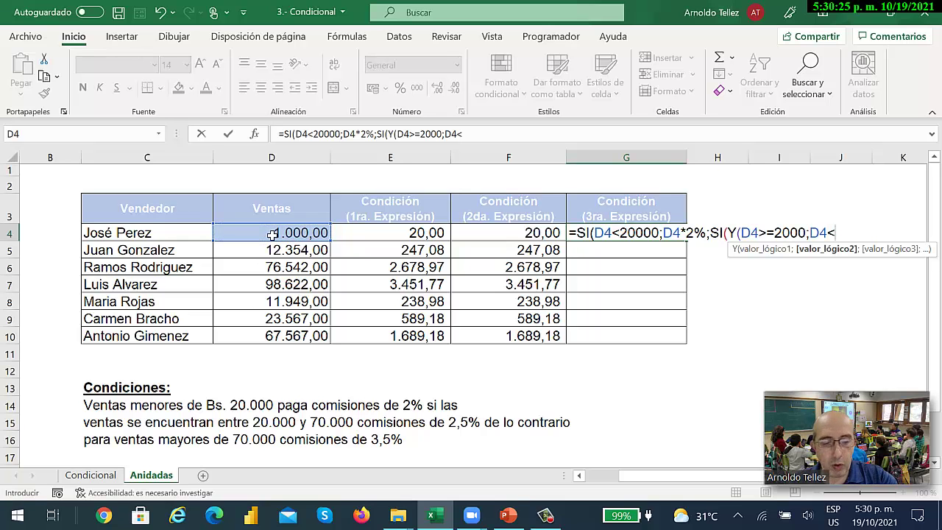
text(=70)
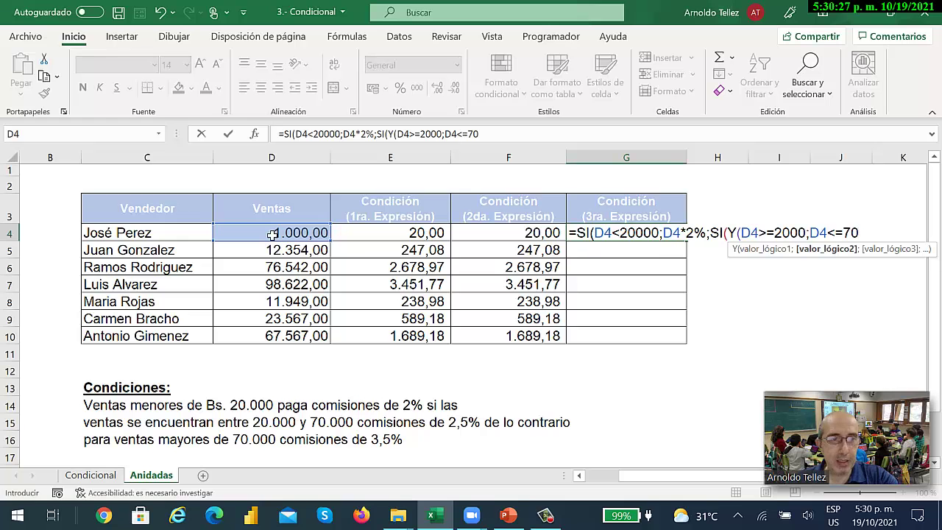
text(000))
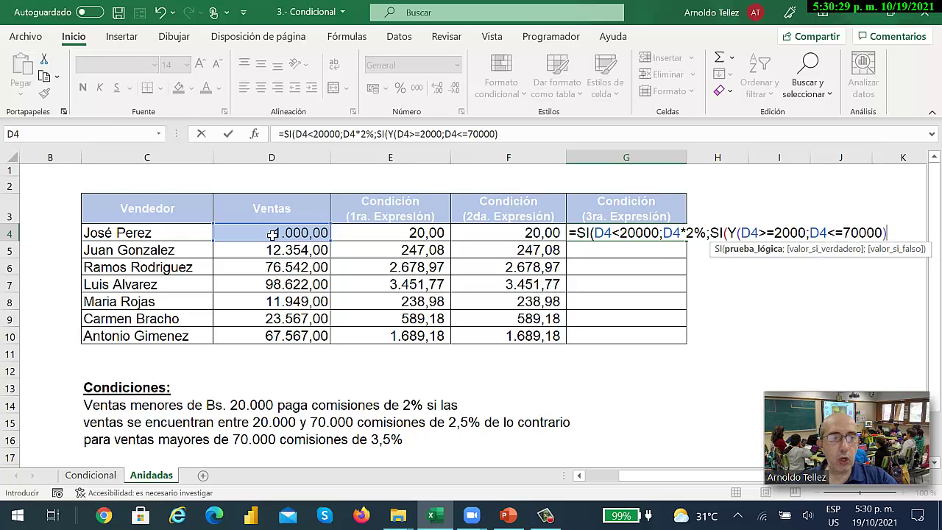
key(Return)
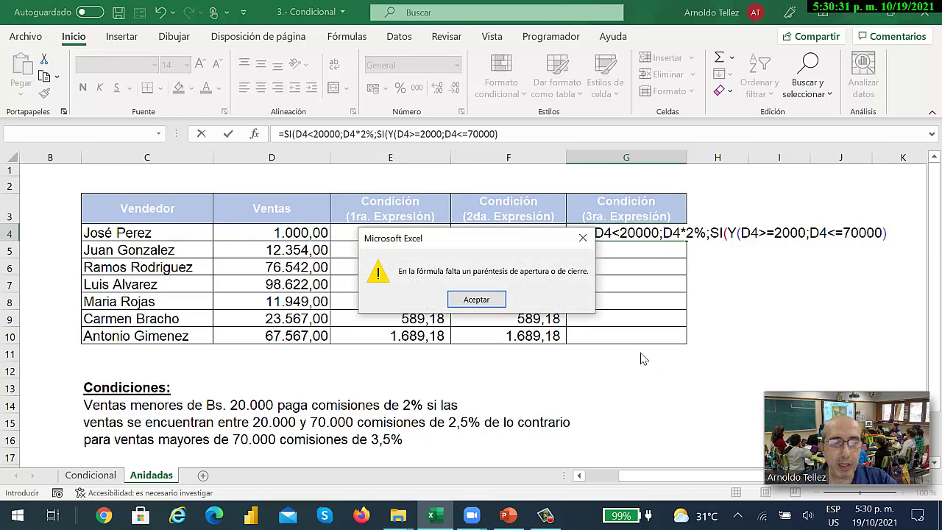
key(Return)
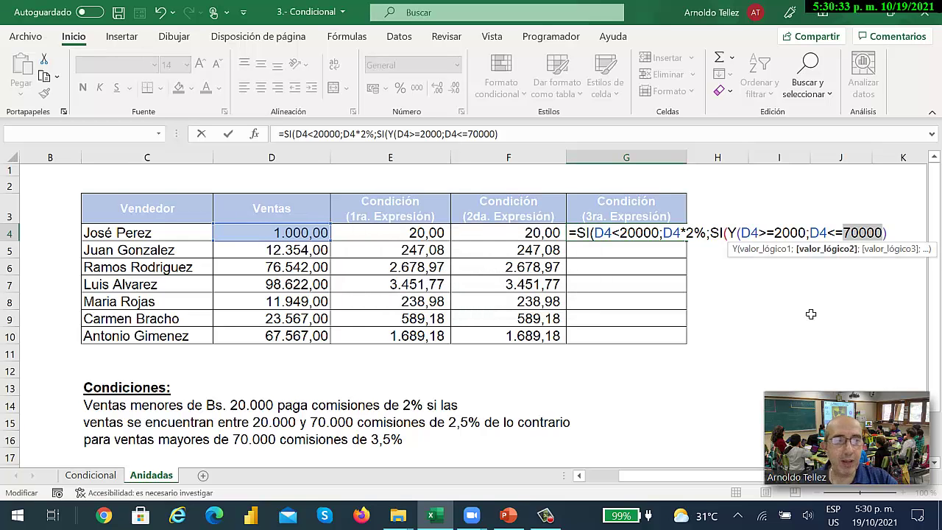
Correct the lower limit inside the Y function of the G4 formula to 20000
click(903, 237)
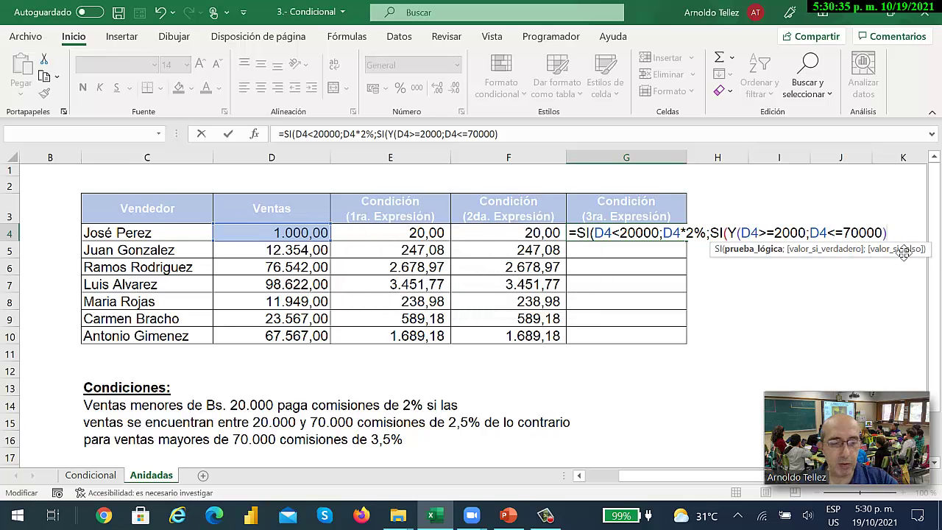
middle_click(792, 328)
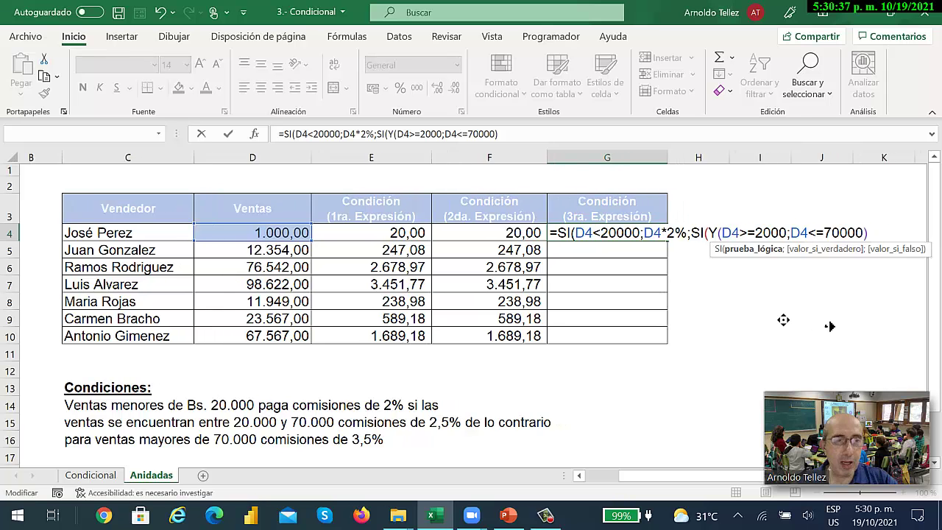
middle_click(831, 321)
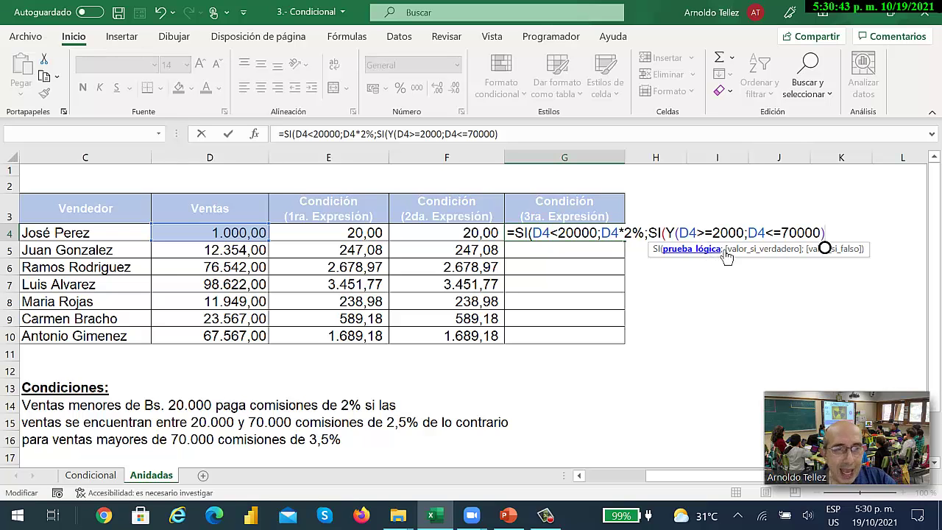
click(745, 233)
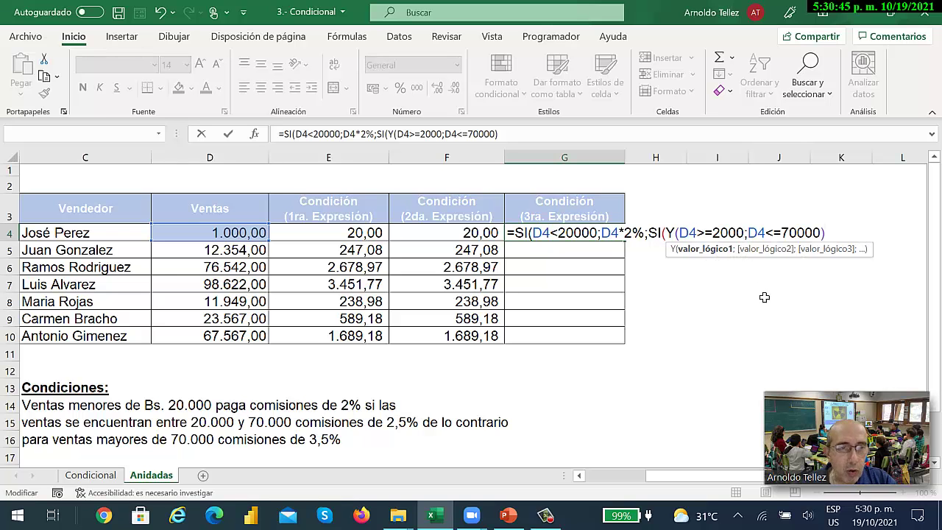
text(0)
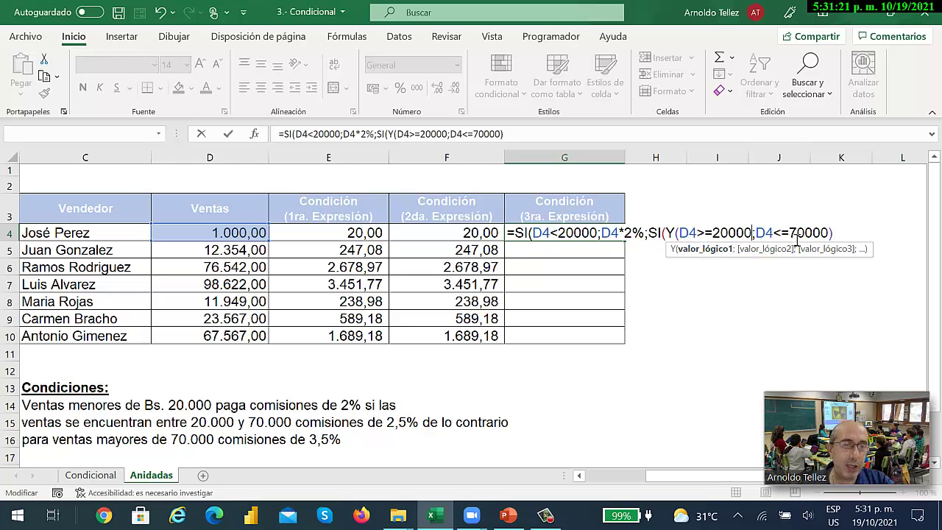
Add D4*2,5% as the true value of the nested SI, after the Y condition
click(848, 241)
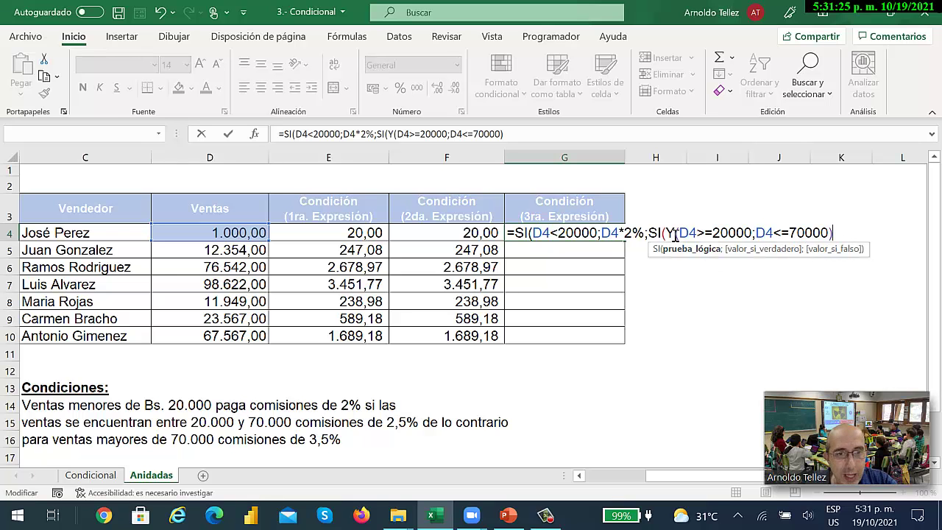
text(;)
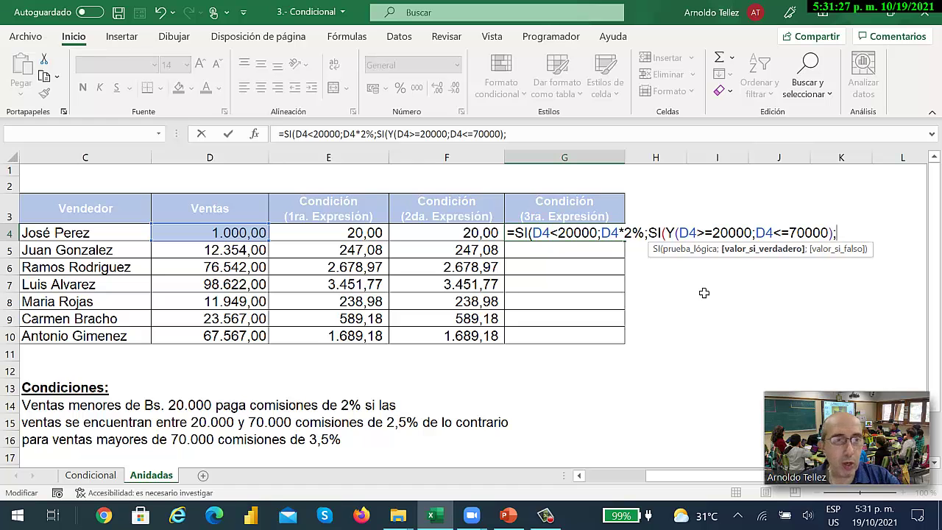
click(211, 235)
text(*2,5%)
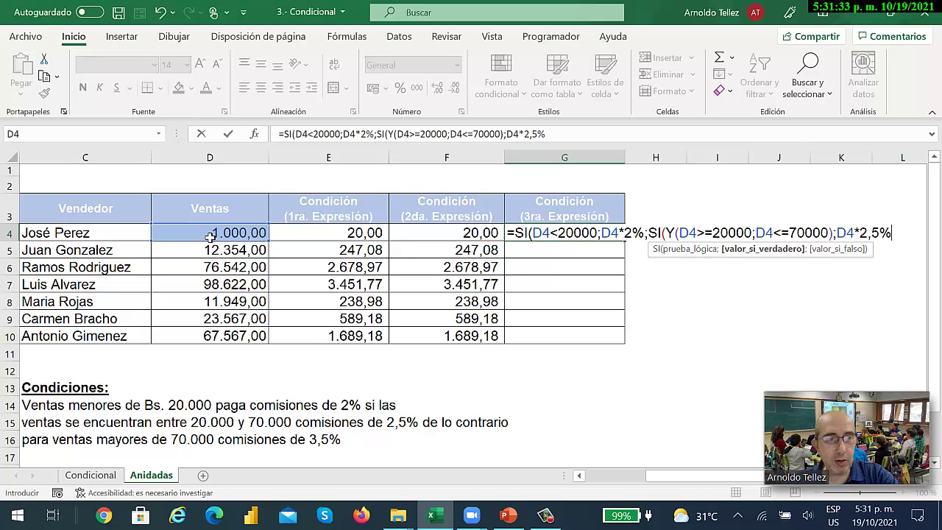
Complete the G4 formula with D4*3,5% as the nested SI's false value and close both functions
text(;)
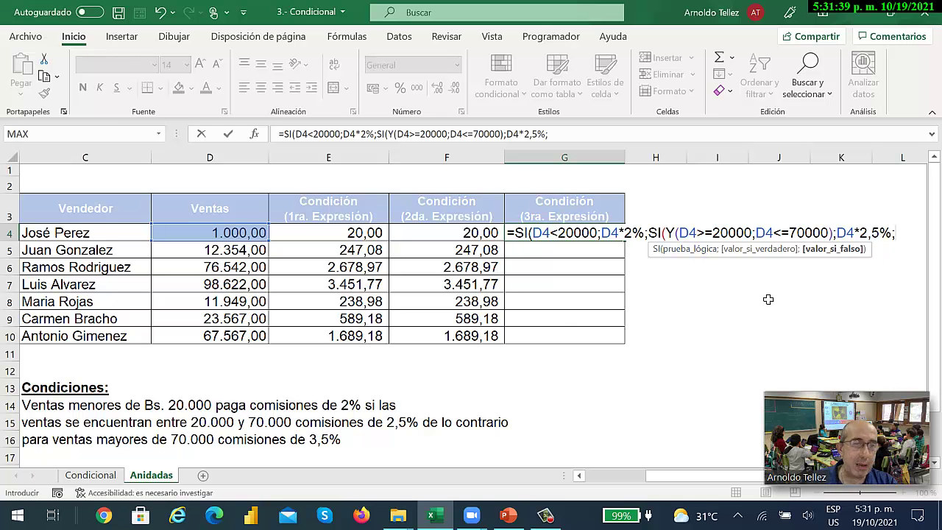
click(235, 240)
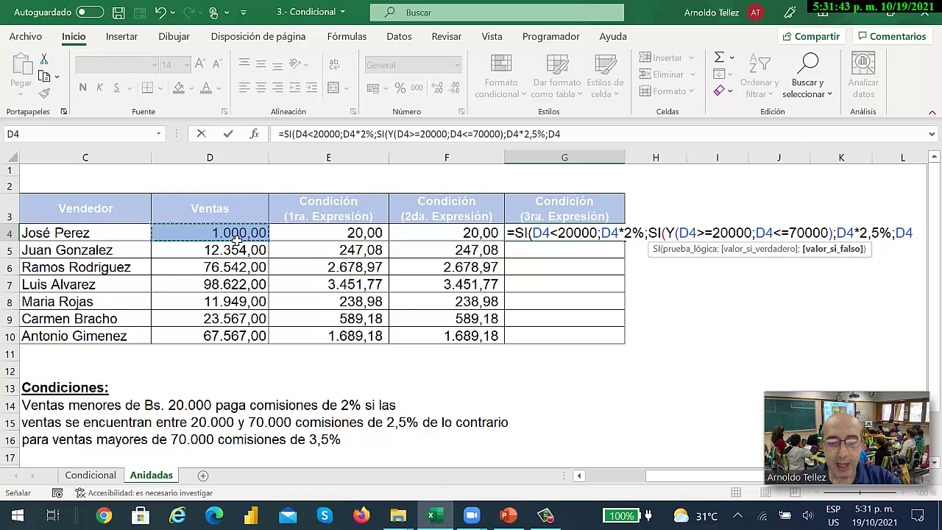
text(*)
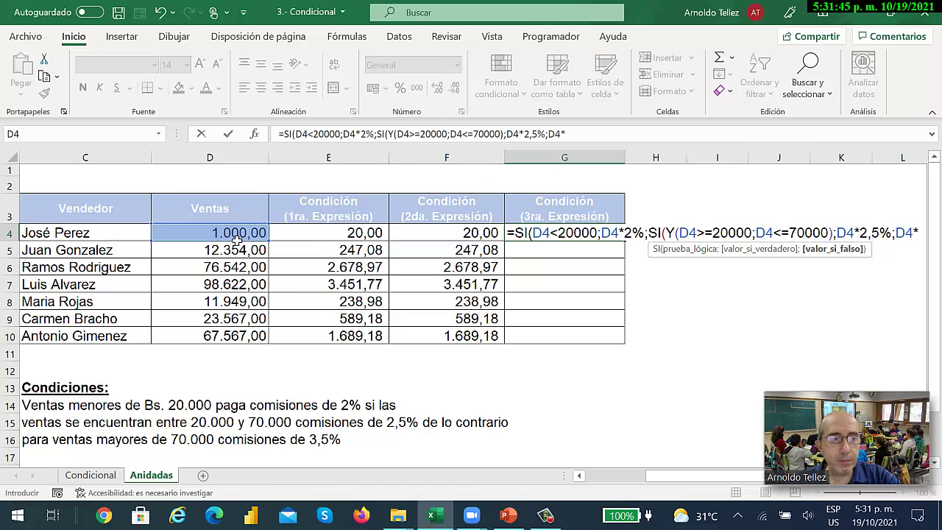
text(3,)
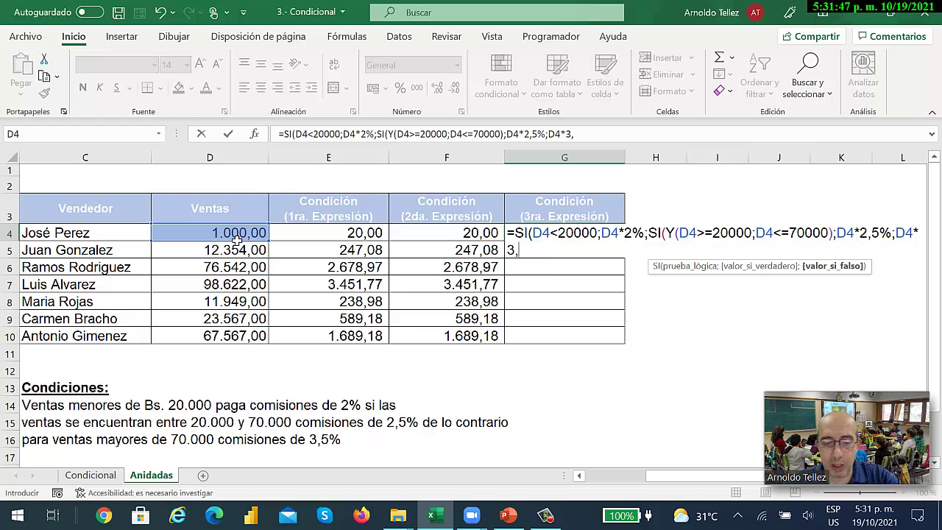
text(5%)))
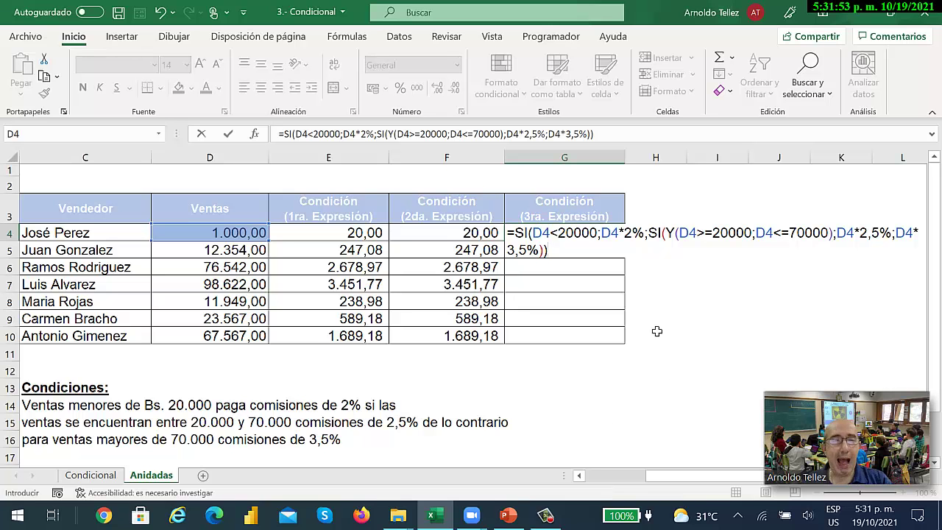
key(Return)
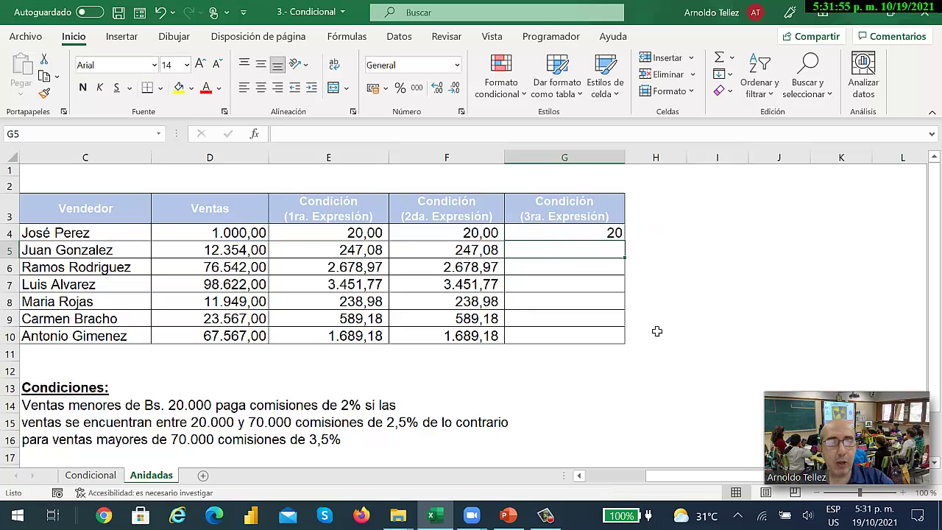
Review the completed nested SI formula with the Y function in cell G4
click(621, 410)
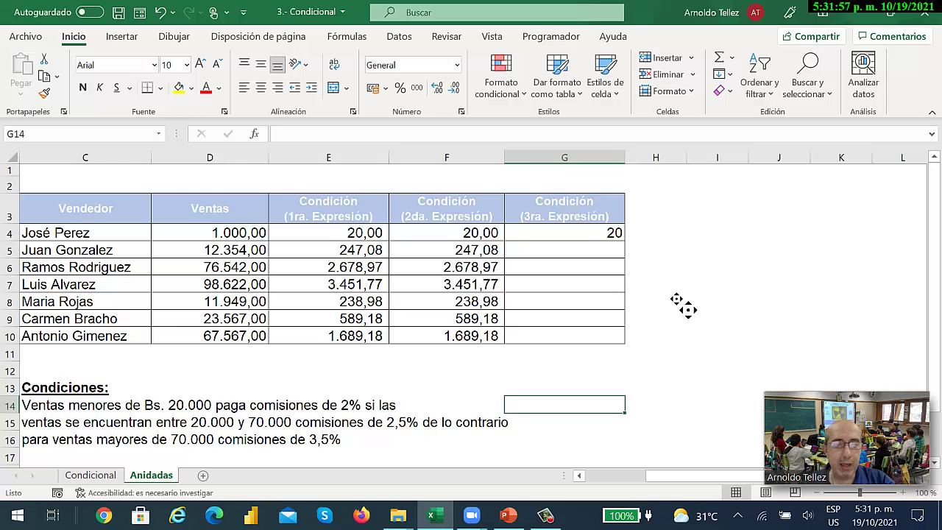
scroll(681, 307, right, 3)
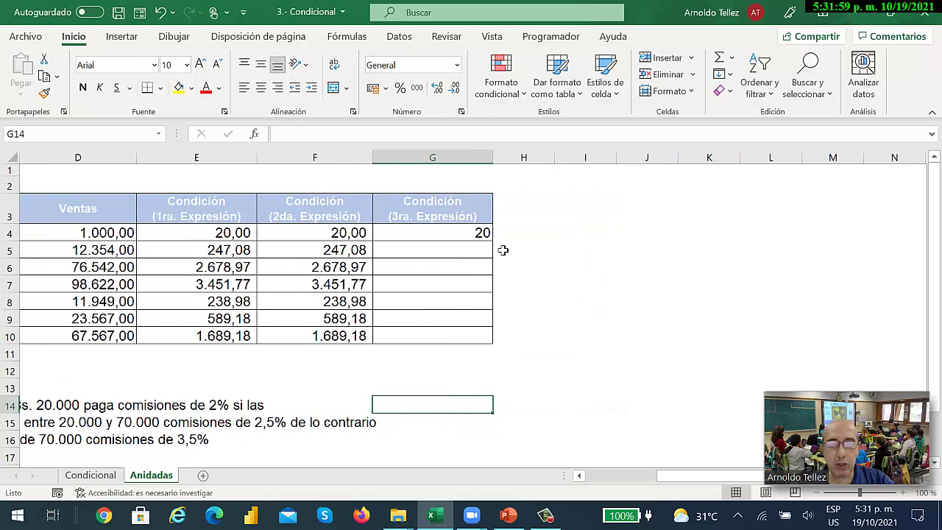
double_click(479, 236)
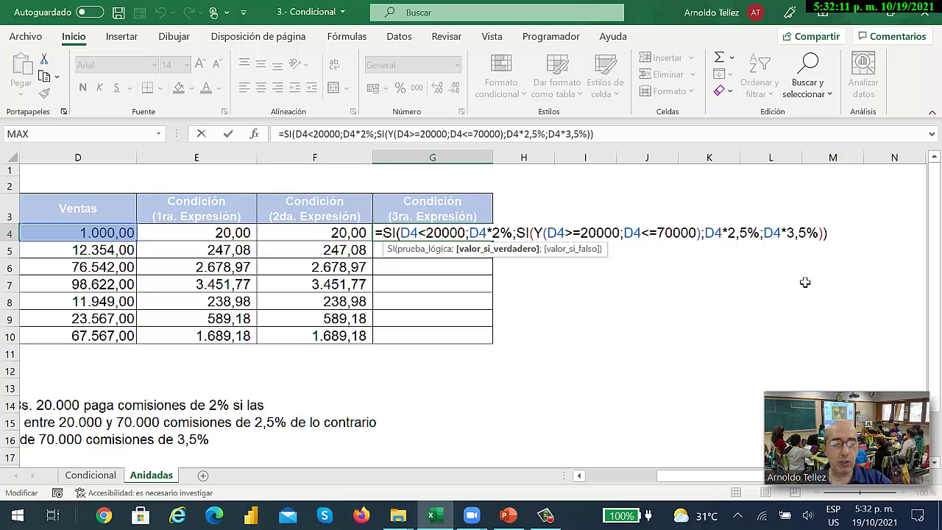
key(Return)
Fill the G4 commission formula down through G10 and apply the thousands separator style to G4:G10
click(457, 233)
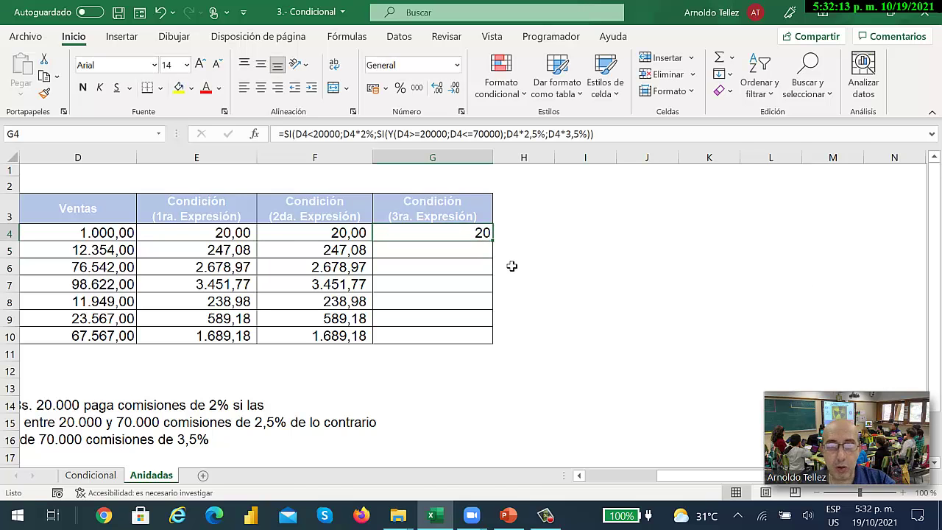
drag(496, 248, 499, 338)
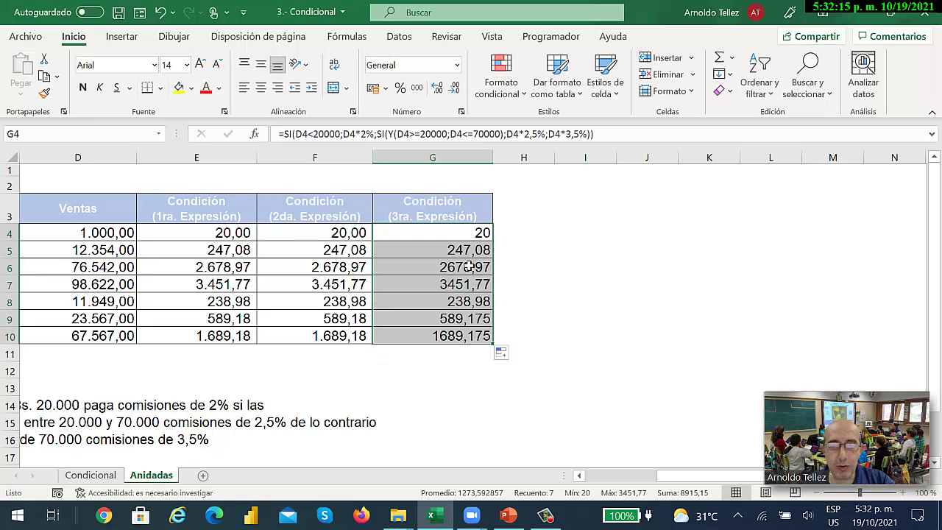
click(417, 88)
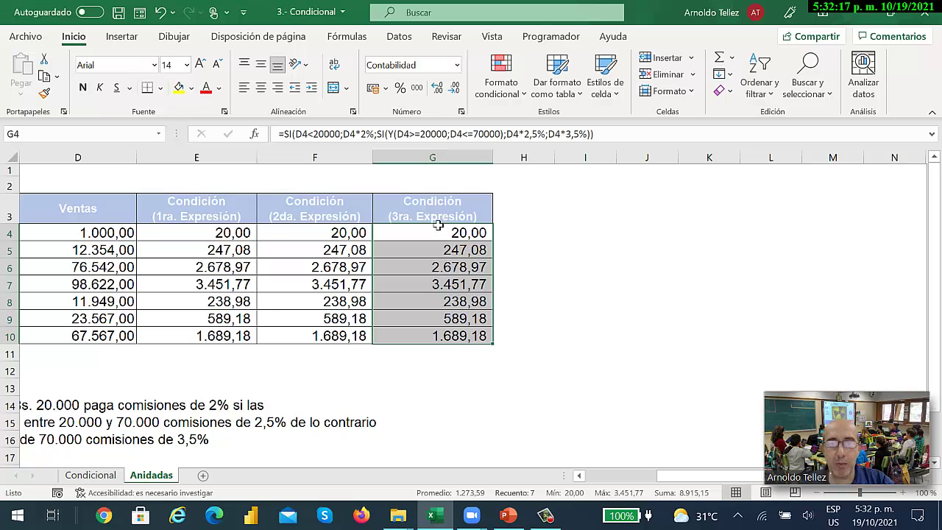
Compare the commissions of the three expressions in E4:G10 and examine the nested SI formulas in E4 and G4
drag(225, 233, 431, 337)
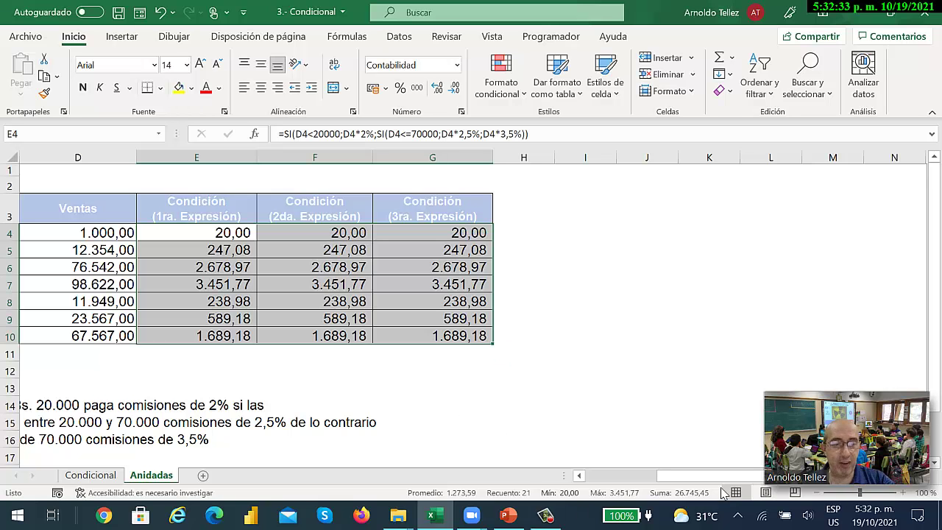
click(432, 237)
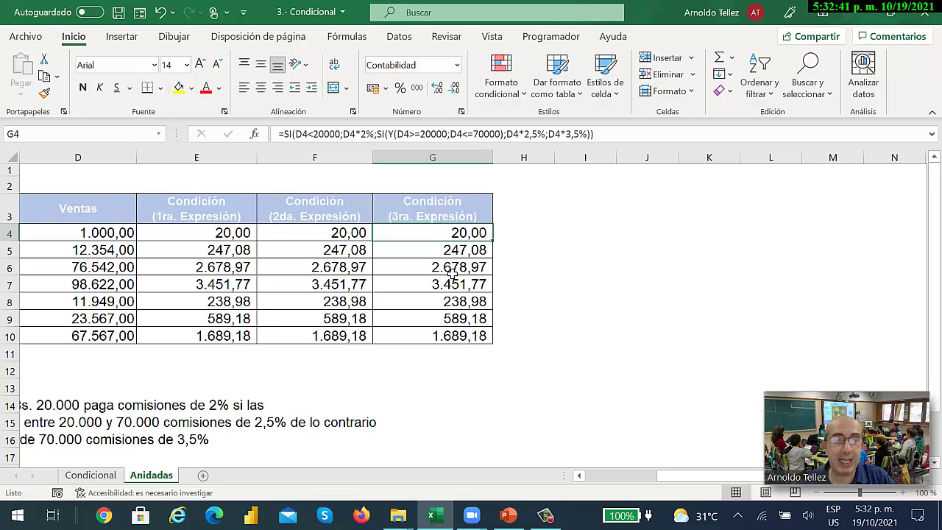
double_click(424, 236)
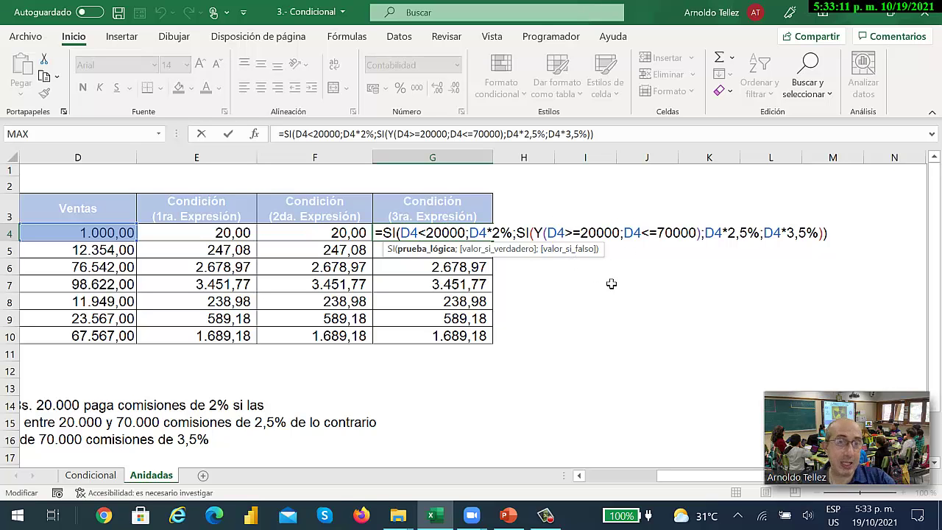
click(580, 316)
double_click(223, 234)
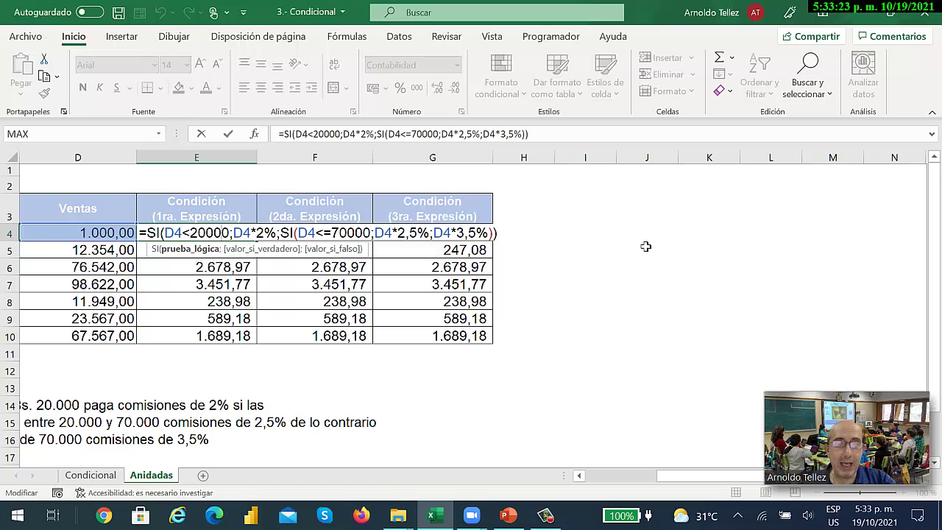
click(639, 272)
double_click(457, 234)
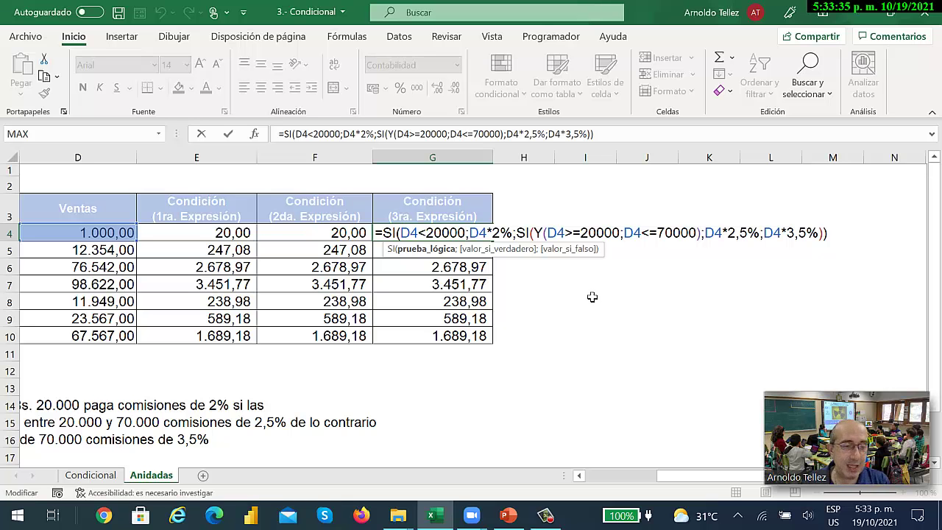
key(Return)
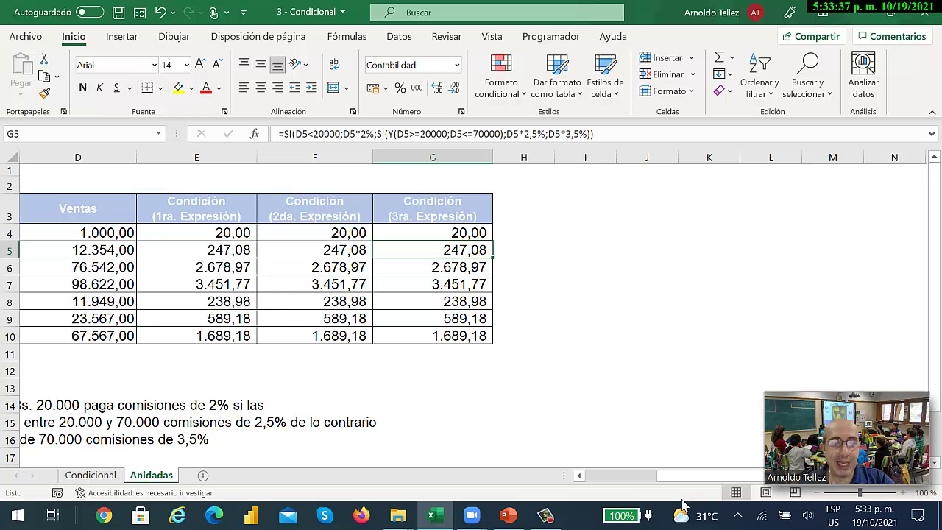
drag(684, 476, 630, 493)
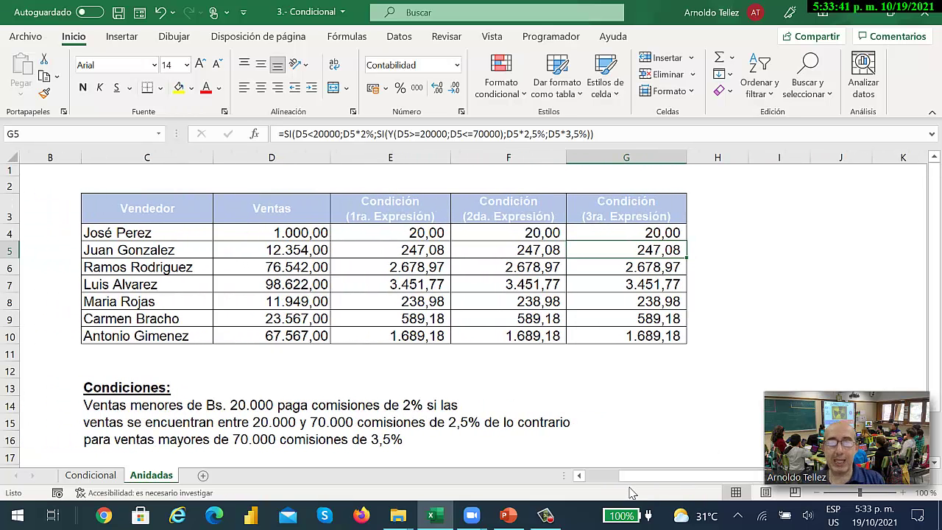